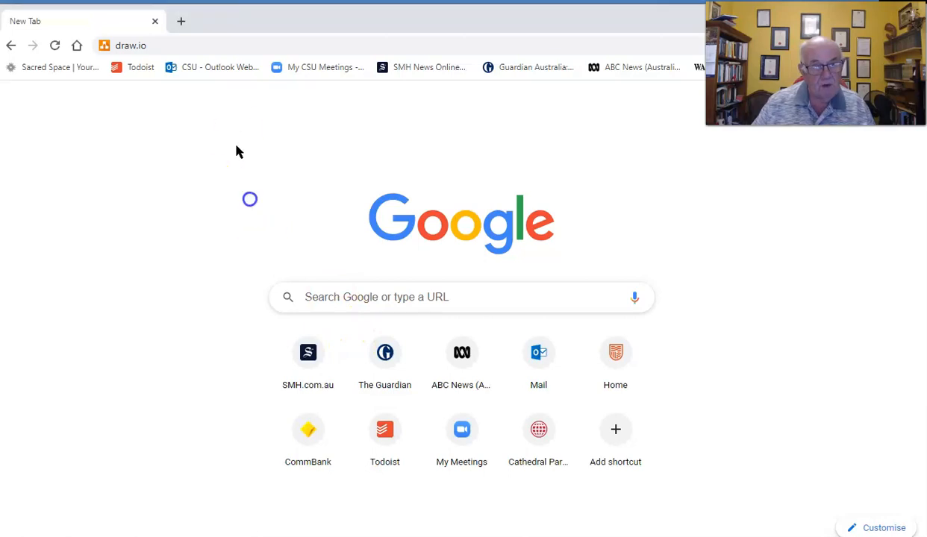
Open draw.io in the browser and postpone choosing where diagrams are saved
click(209, 41)
key(Return)
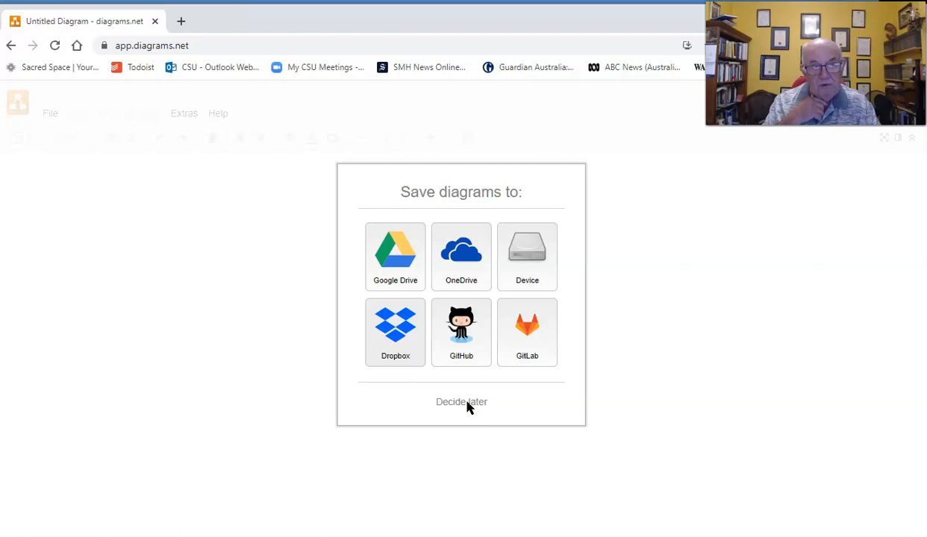
click(468, 404)
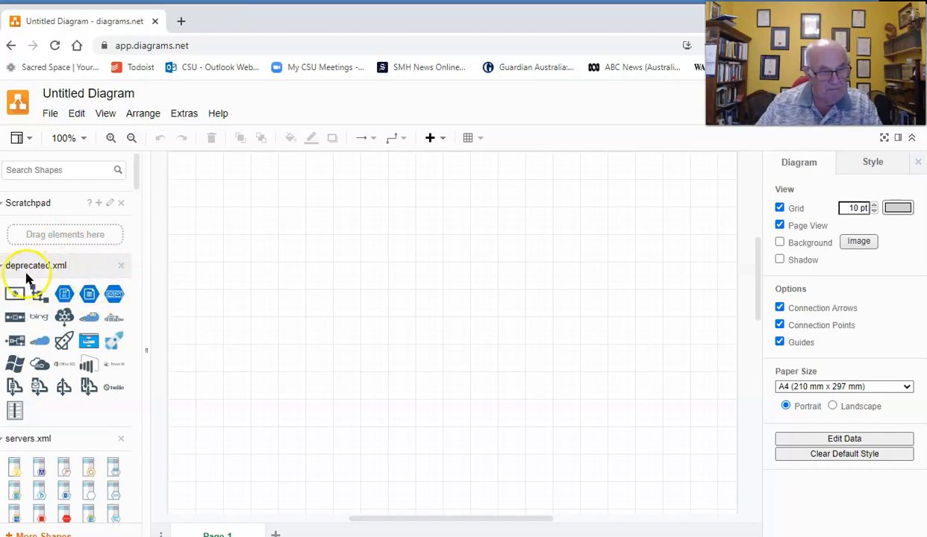
Collapse all the expanded shape libraries in the sidebar, from deprecated.xml through azure.xml
click(3, 269)
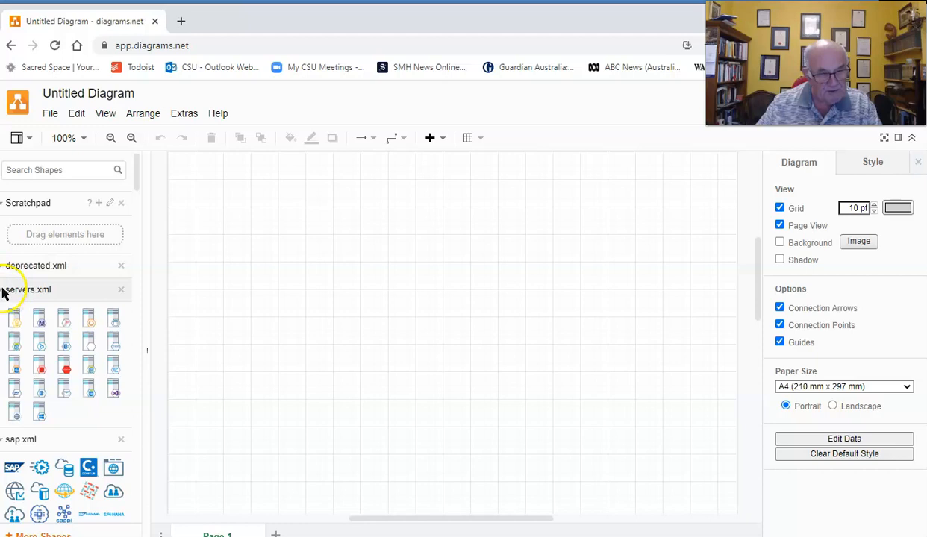
click(4, 291)
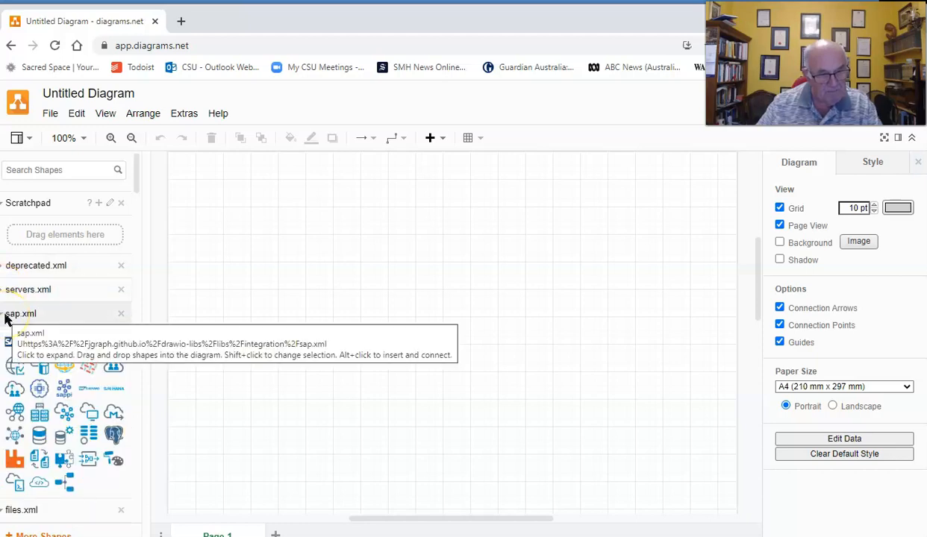
click(5, 315)
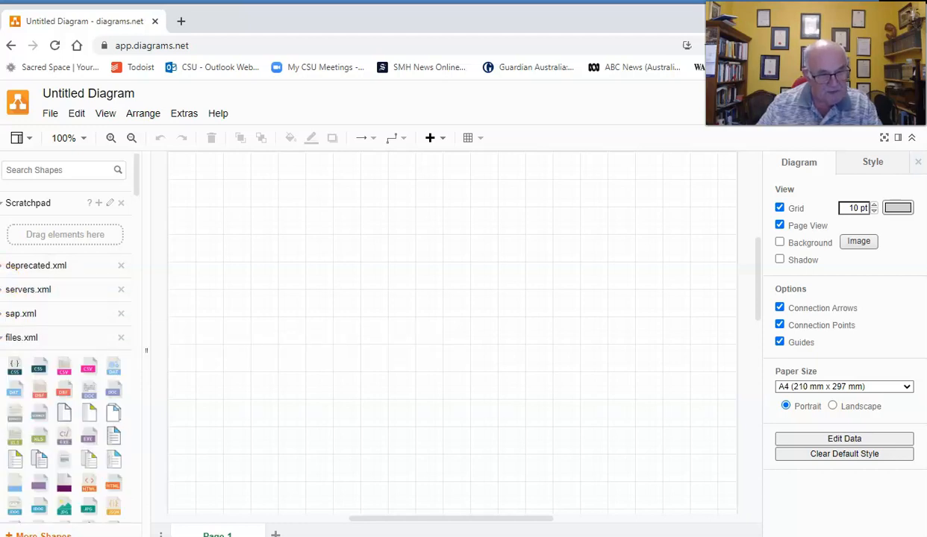
click(5, 340)
click(5, 363)
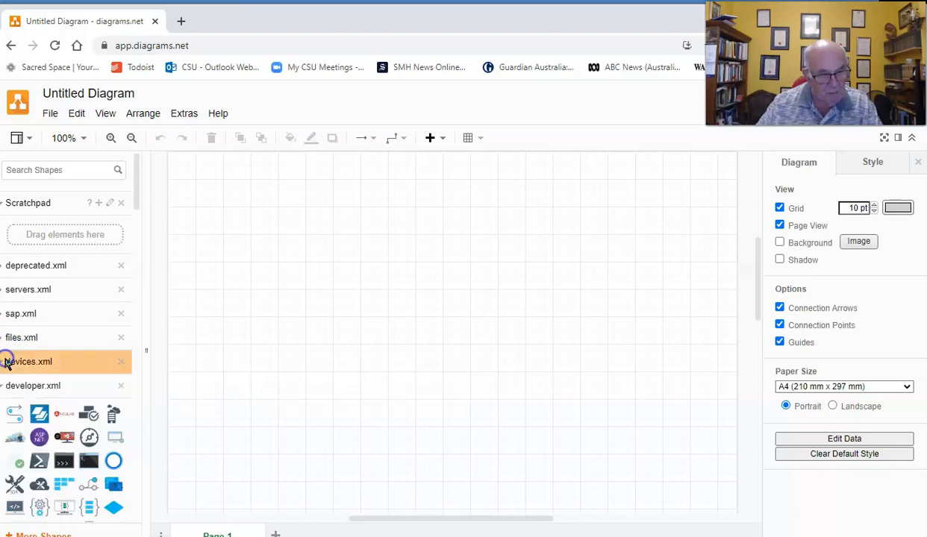
click(3, 388)
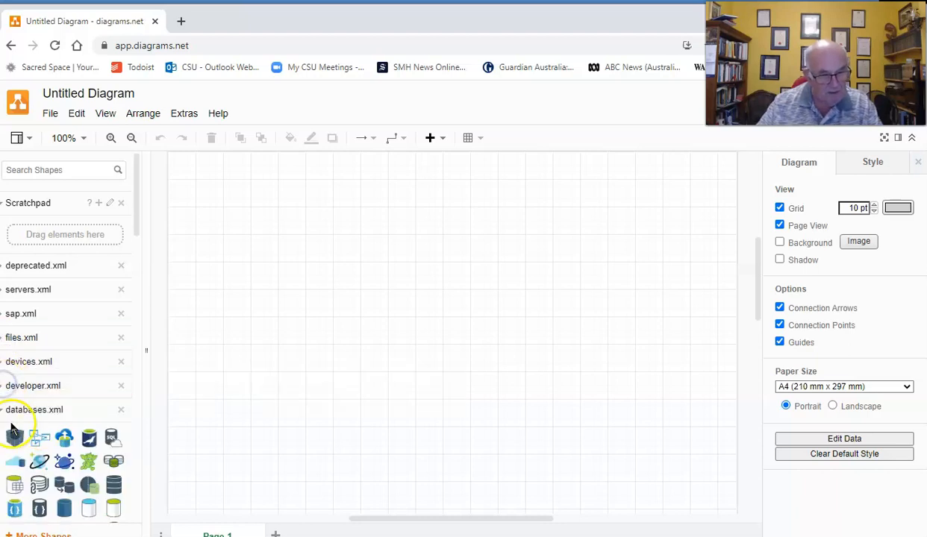
click(3, 412)
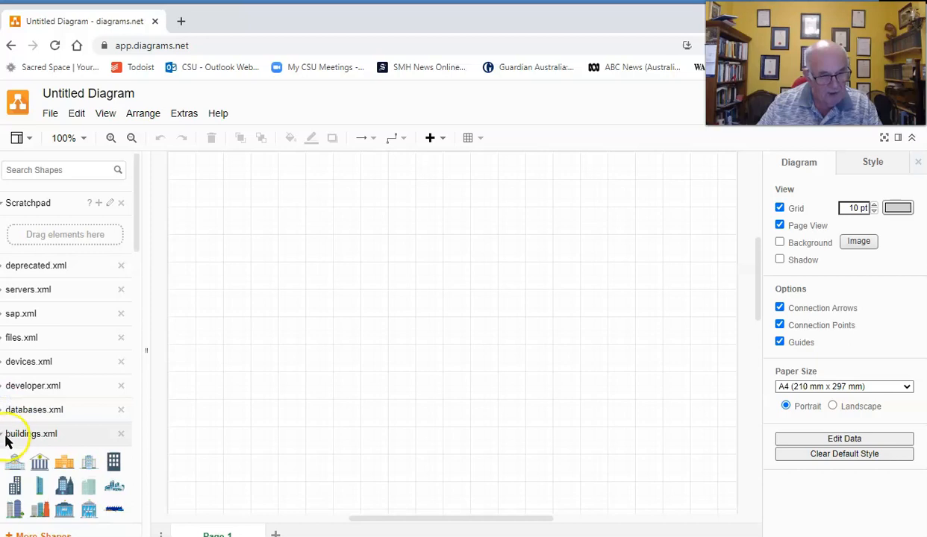
click(4, 433)
scroll(5, 433, down, 1)
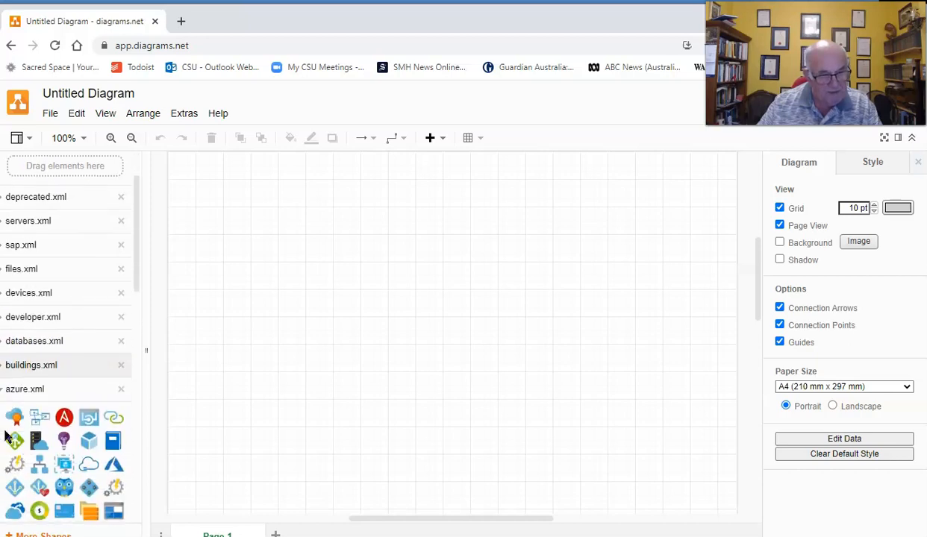
click(5, 389)
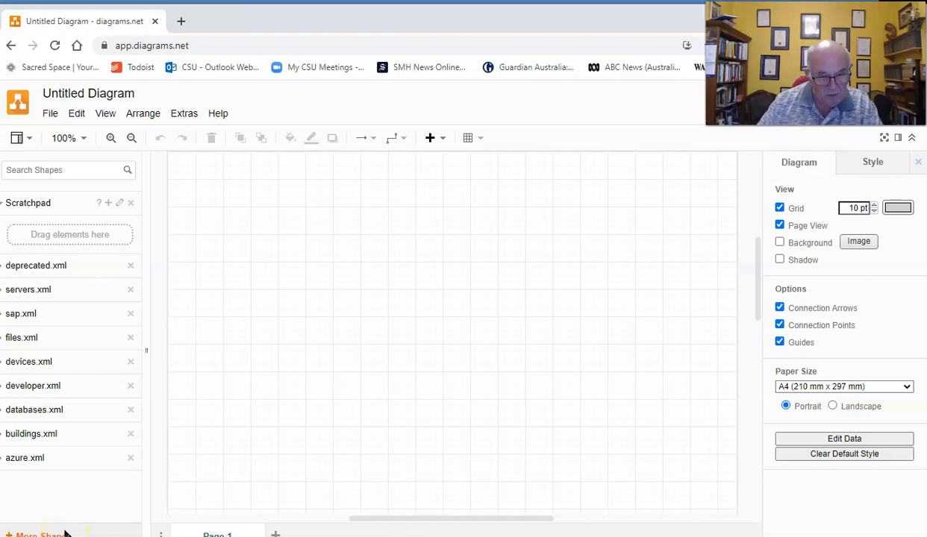
Preview the AWS18 networking shapes and add that library to the sidebar
click(38, 534)
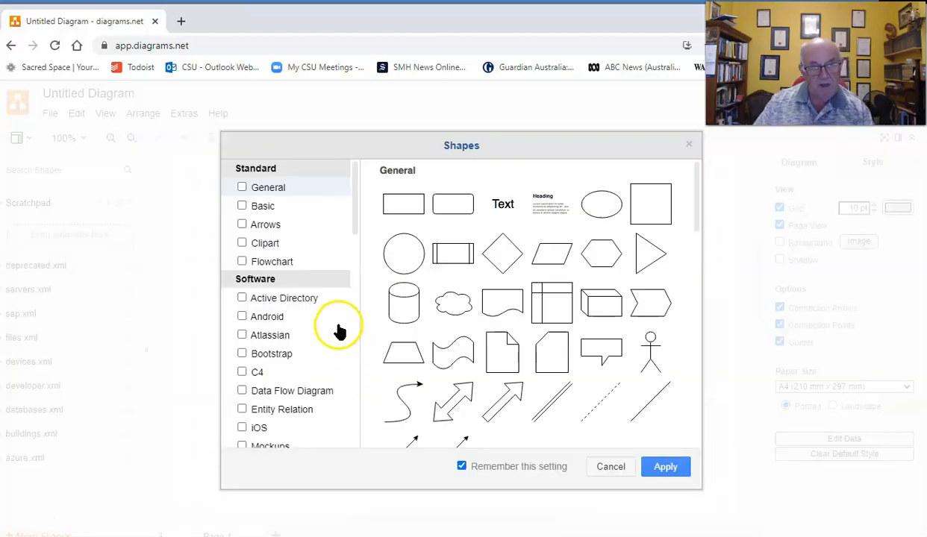
scroll(315, 288, down, 3)
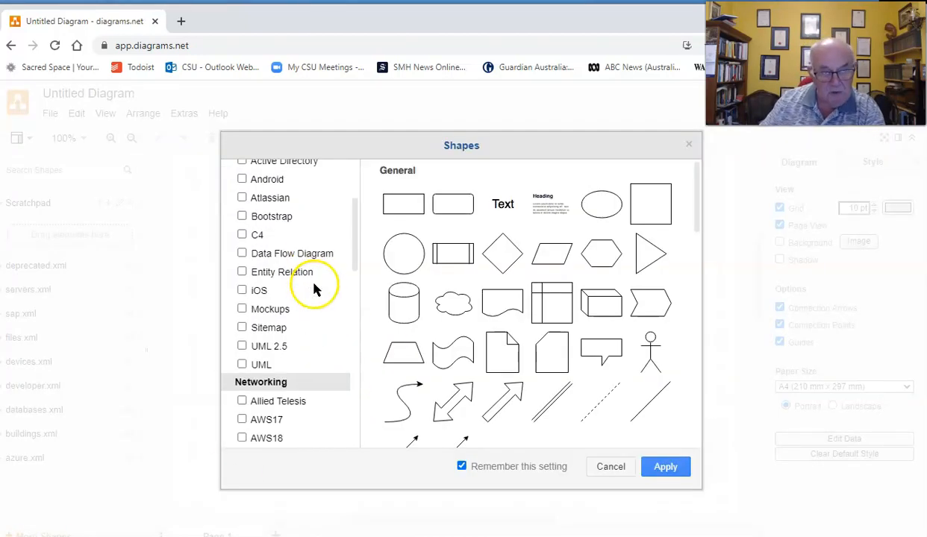
scroll(314, 289, down, 2)
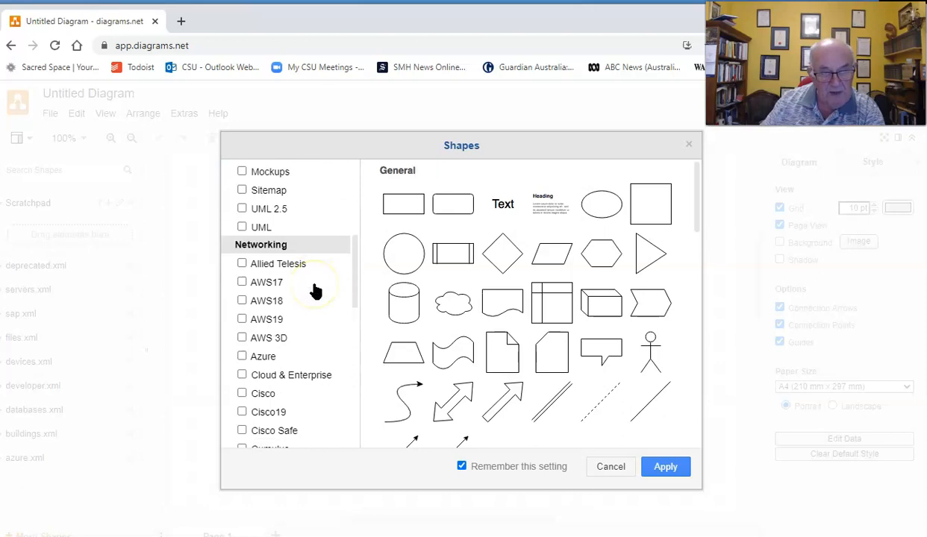
click(272, 303)
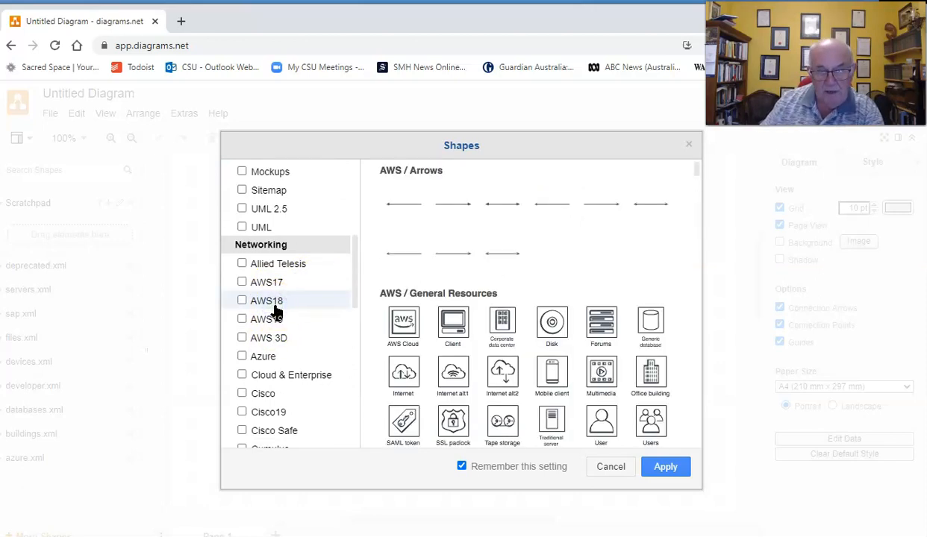
scroll(499, 340, down, 4)
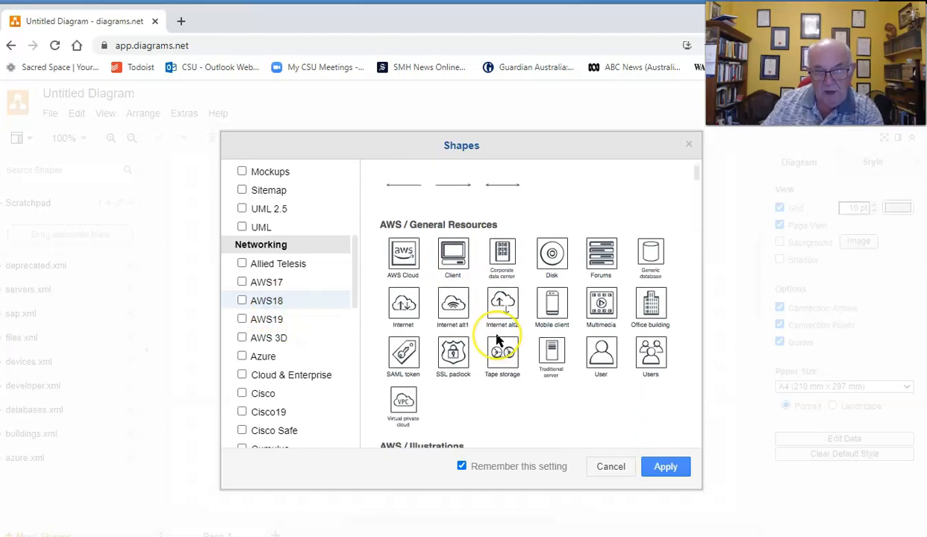
scroll(498, 339, down, 2)
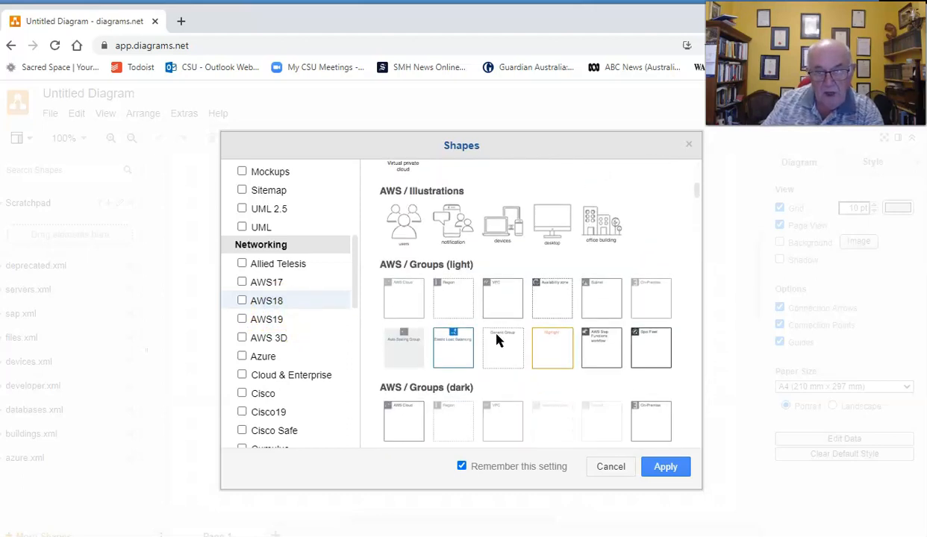
scroll(498, 340, down, 1)
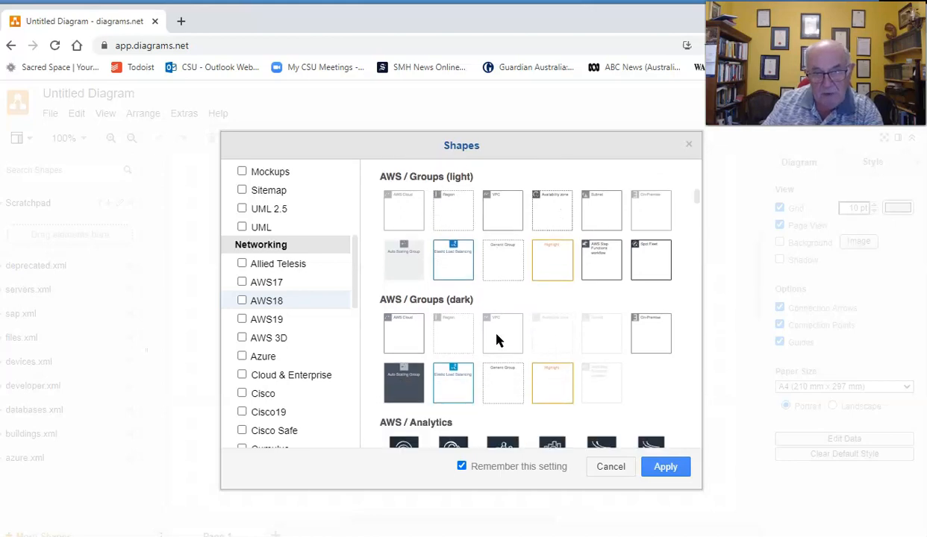
scroll(499, 340, down, 4)
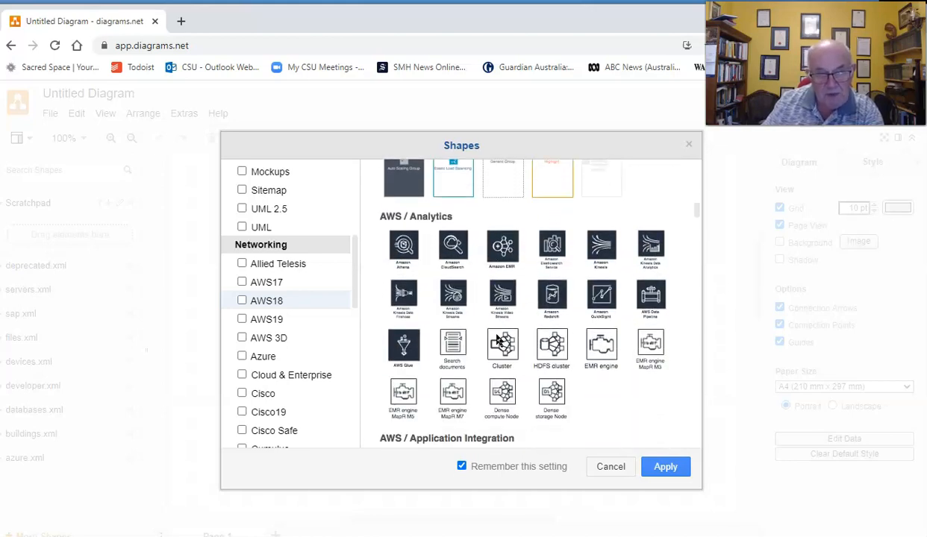
scroll(499, 340, down, 5)
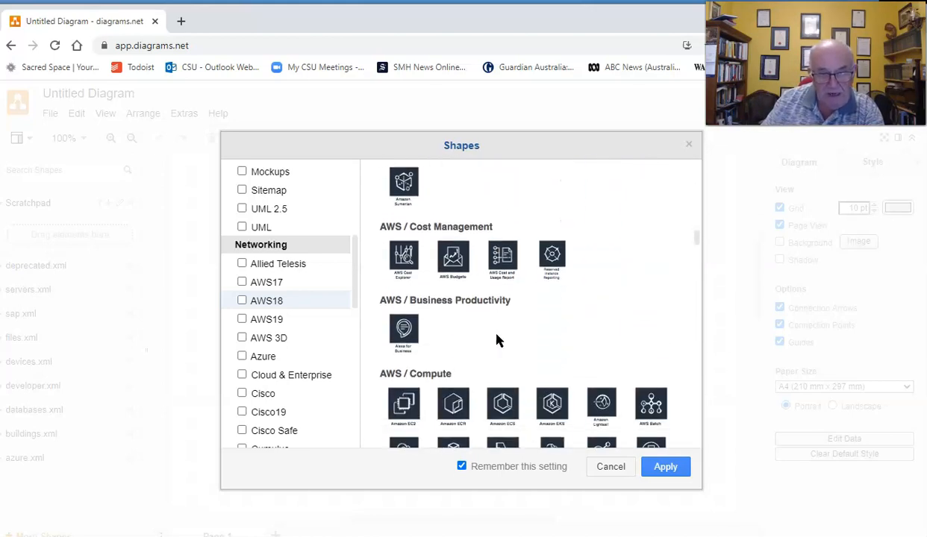
scroll(498, 340, down, 1)
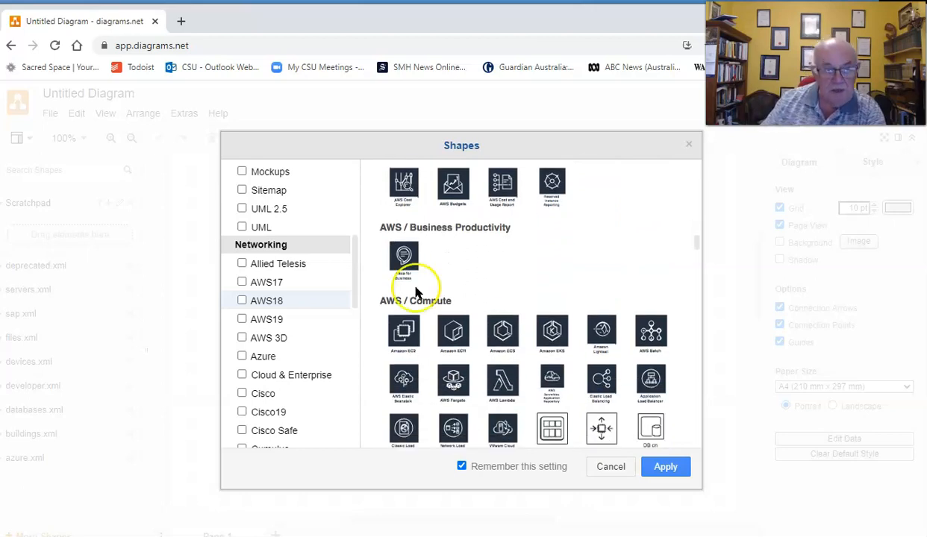
click(242, 301)
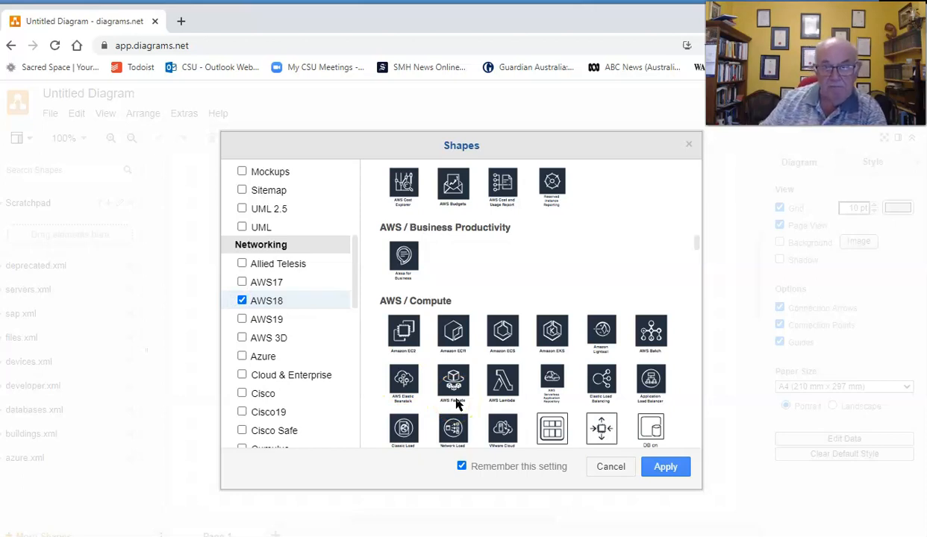
click(678, 469)
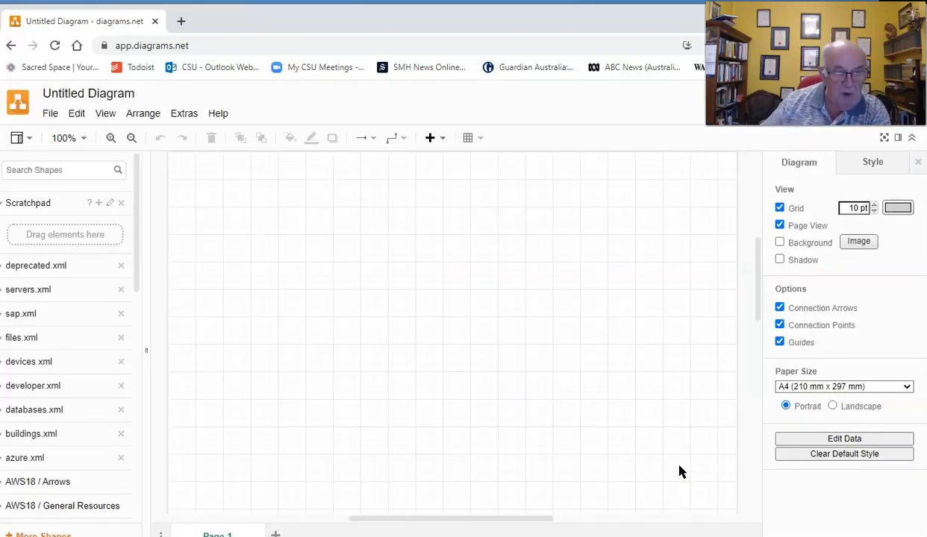
Place a Subnet group from AWS18 / Groups (light) on the upper part of the page and enlarge it into a wide rectangle
scroll(103, 392, down, 5)
scroll(103, 394, down, 2)
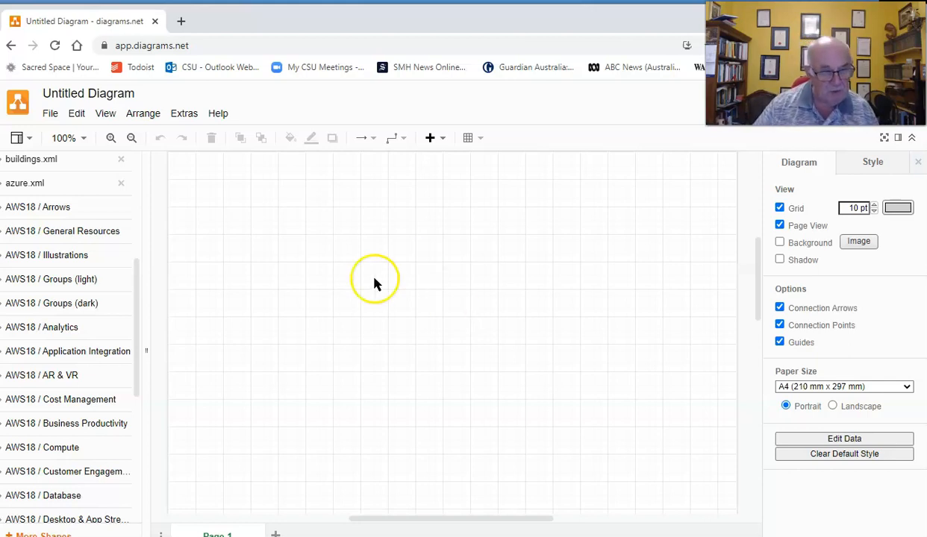
click(63, 281)
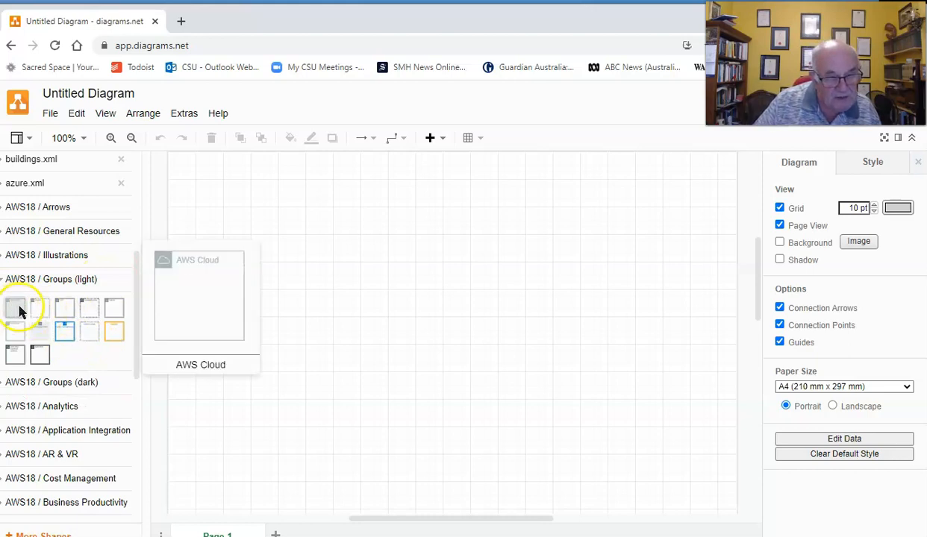
mouse_move(35, 311)
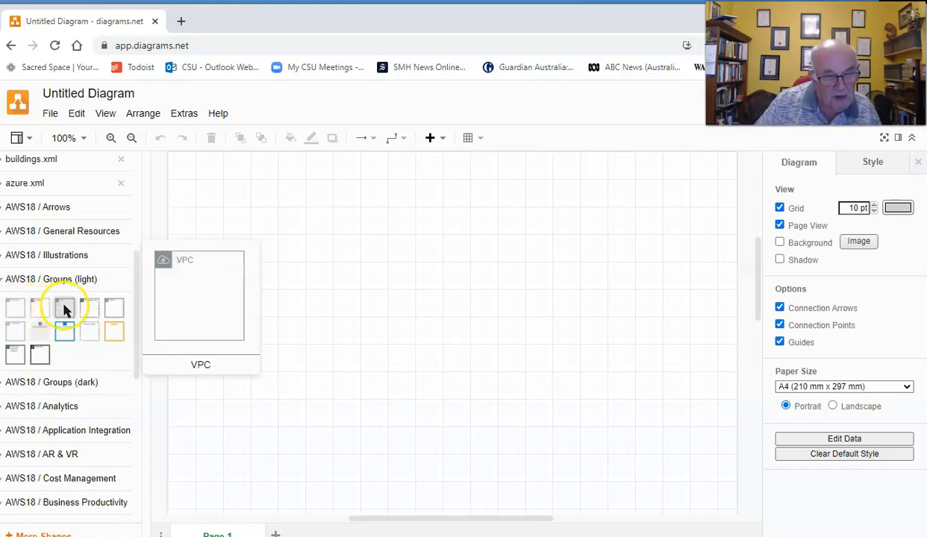
mouse_move(114, 312)
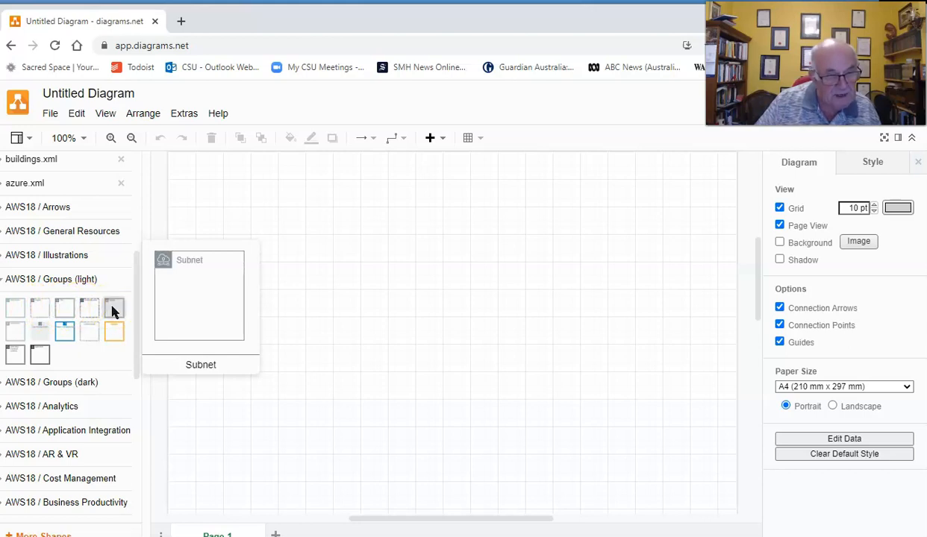
mouse_move(16, 336)
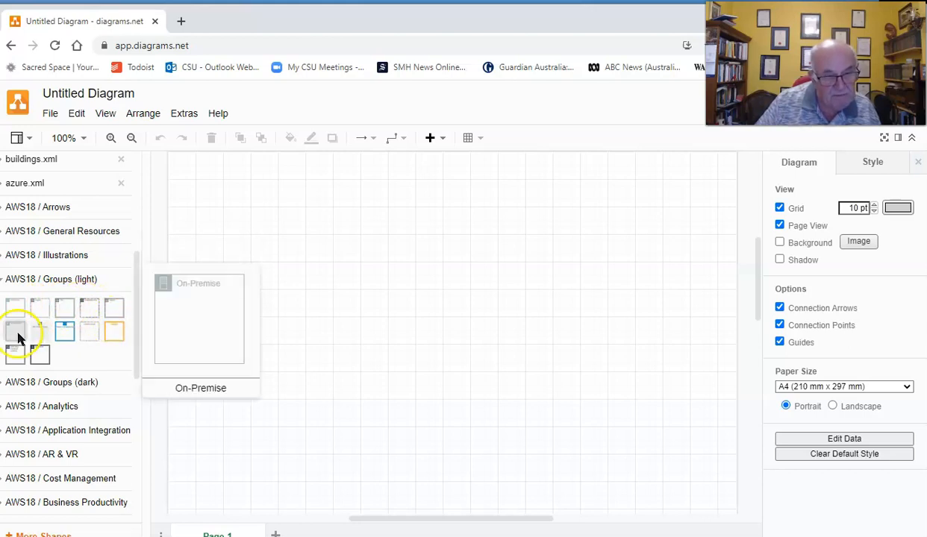
drag(113, 311, 223, 238)
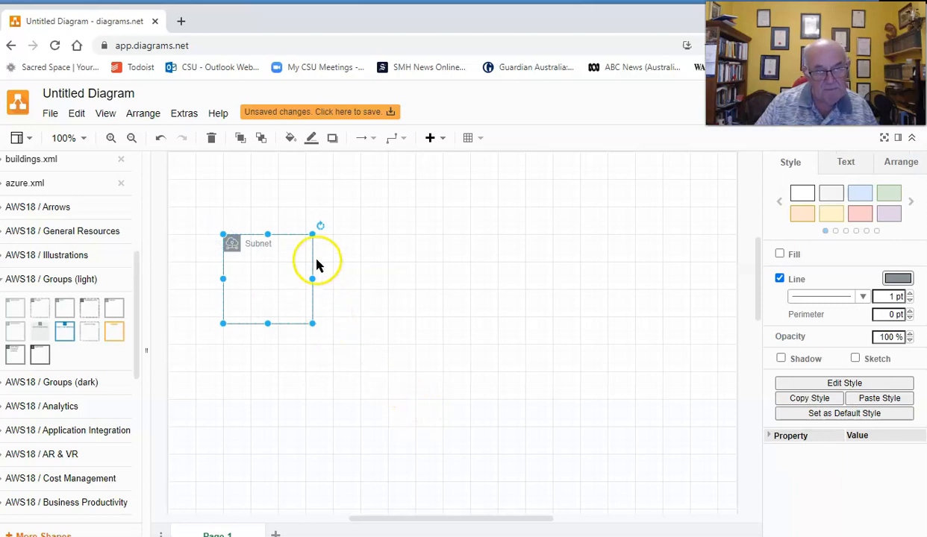
drag(313, 279, 606, 291)
drag(416, 324, 414, 346)
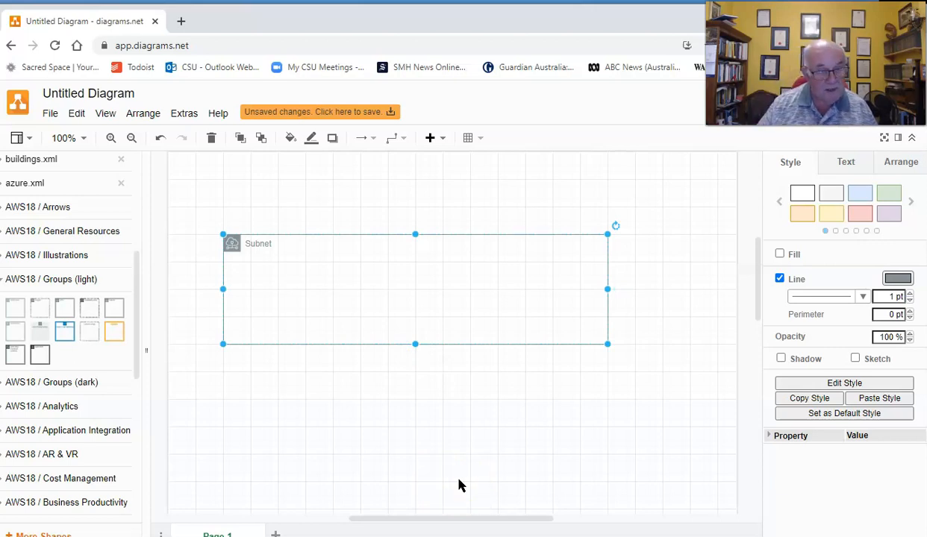
Add a second Subnet group below the first, matching its width and left edge, and extend it downward to make it taller
drag(115, 313, 224, 404)
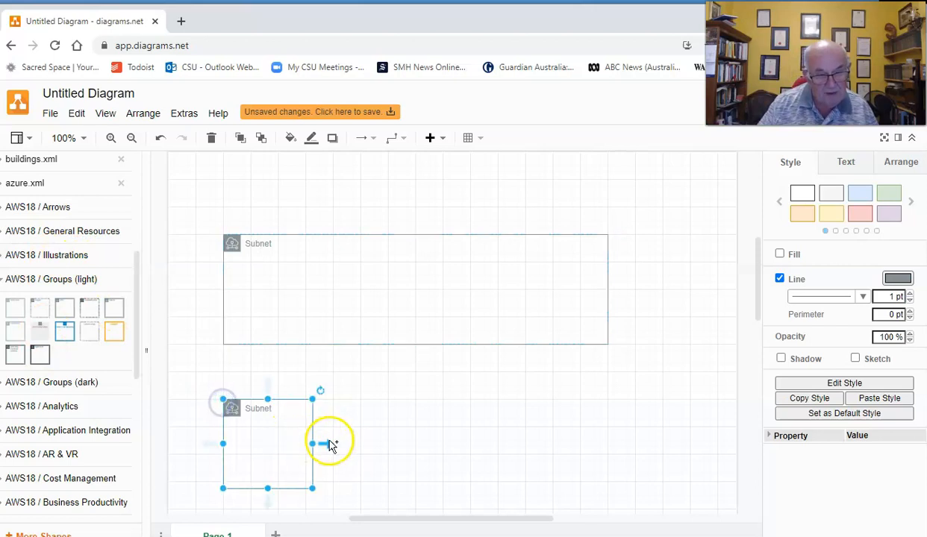
drag(314, 444, 604, 439)
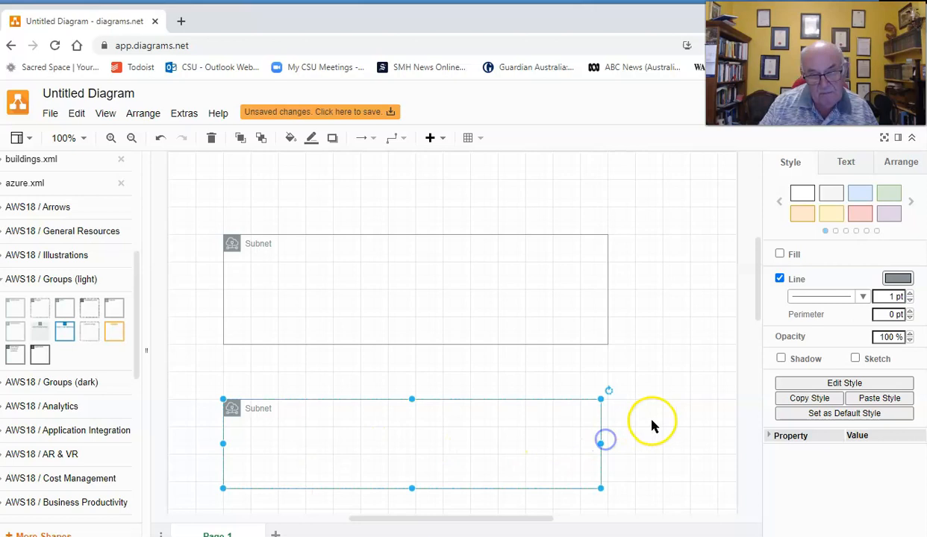
scroll(652, 427, down, 3)
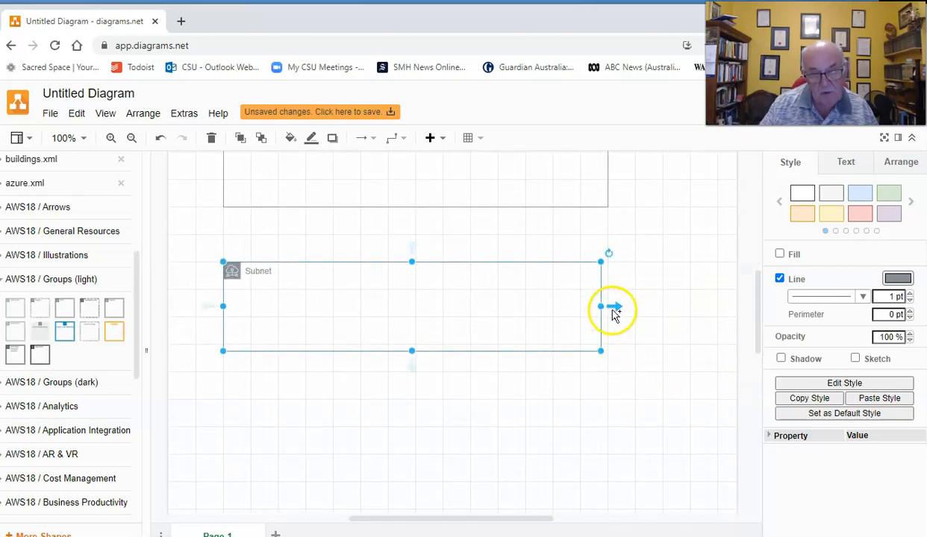
mouse_move(601, 306)
mouse_down()
mouse_move(615, 307)
mouse_move(600, 308)
mouse_move(608, 309)
mouse_up()
drag(413, 354, 409, 455)
scroll(413, 422, up, 1)
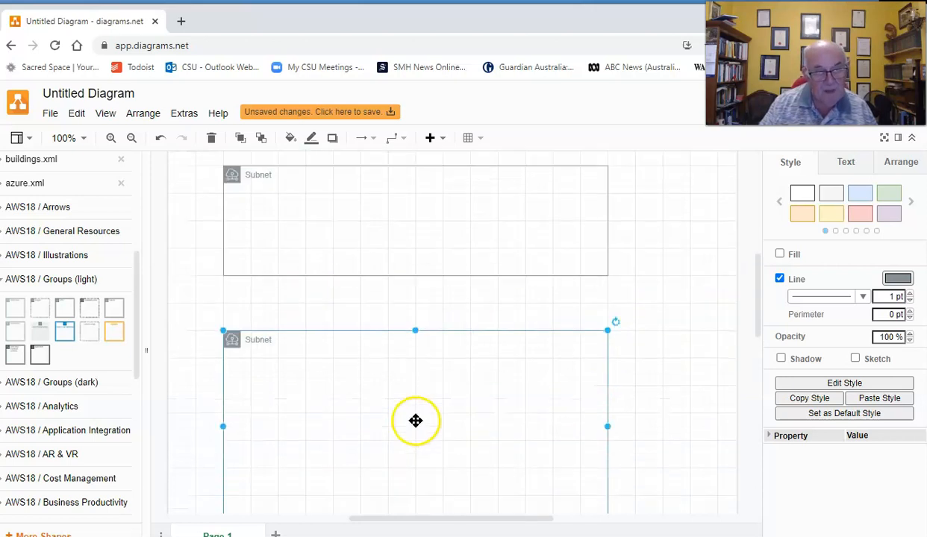
Change the lower subnet's label to "Private Subnet"
click(265, 345)
click(263, 342)
double_click(263, 342)
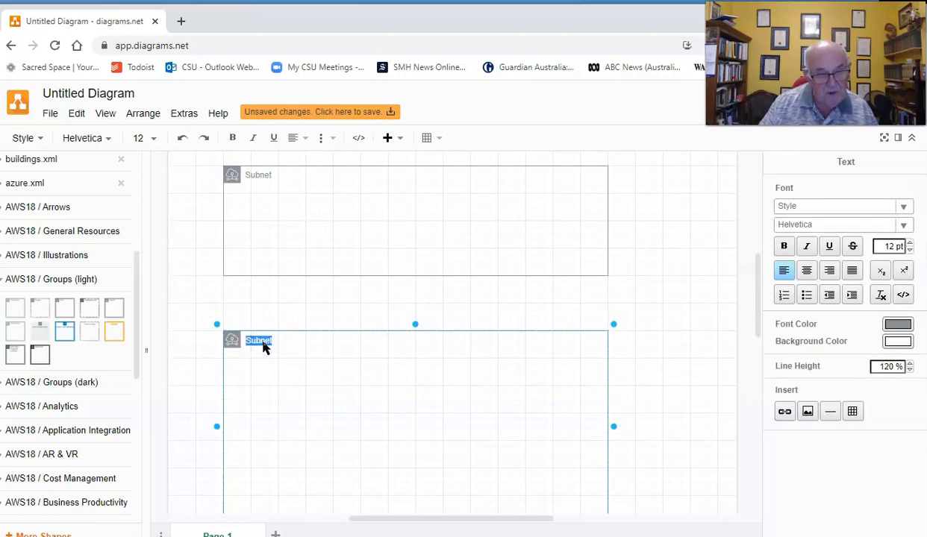
click(250, 346)
text(Pu)
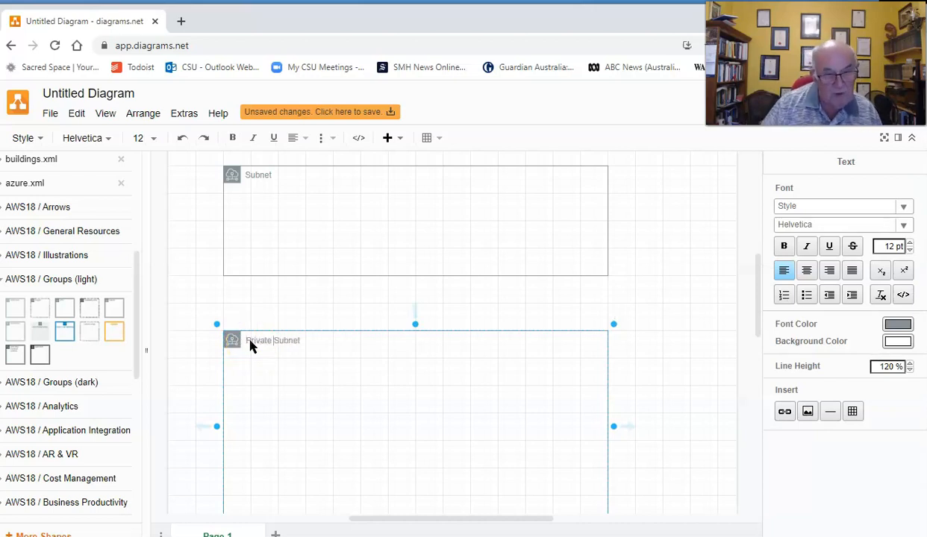
Apply the light red preset style to the Private Subnet and set its opacity to 50%
click(310, 363)
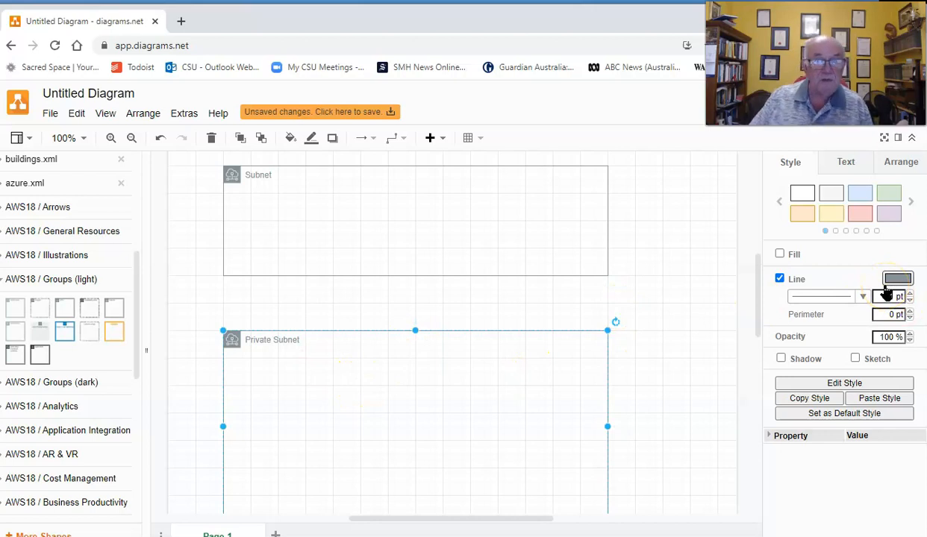
click(860, 215)
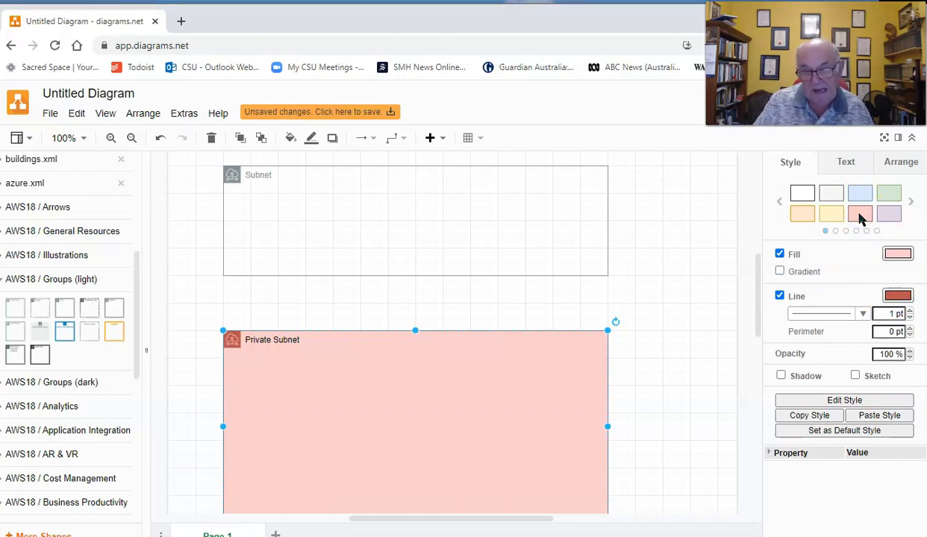
double_click(886, 356)
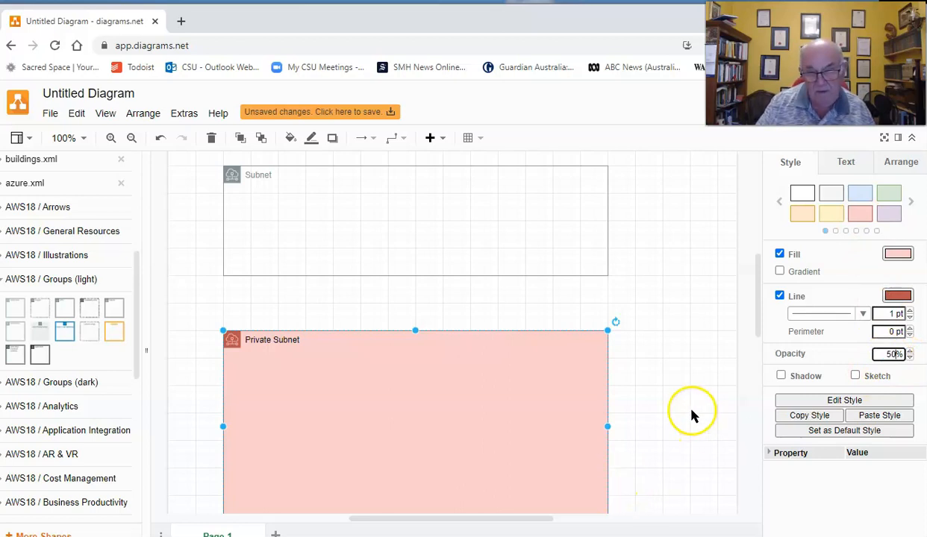
click(782, 378)
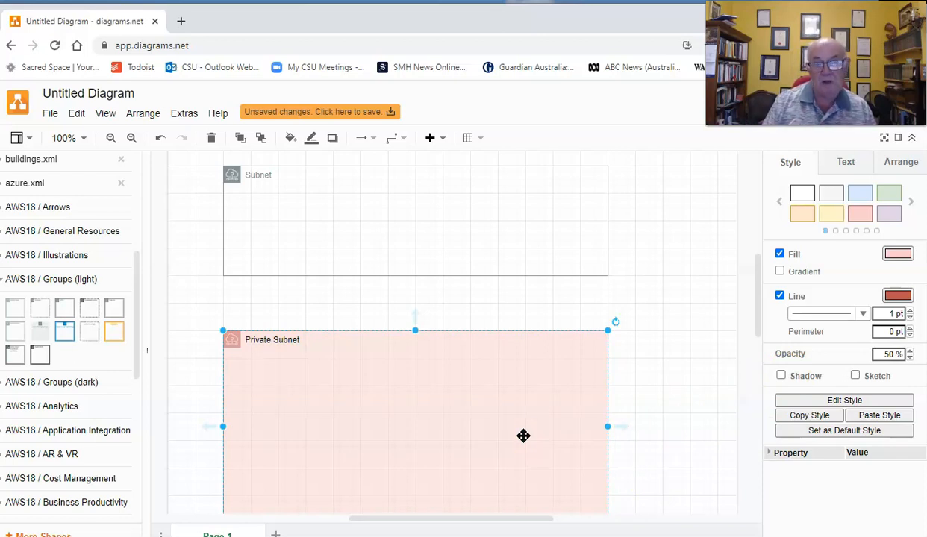
Change the upper subnet's label to "Public Subnet", with the two words on separate lines
click(482, 221)
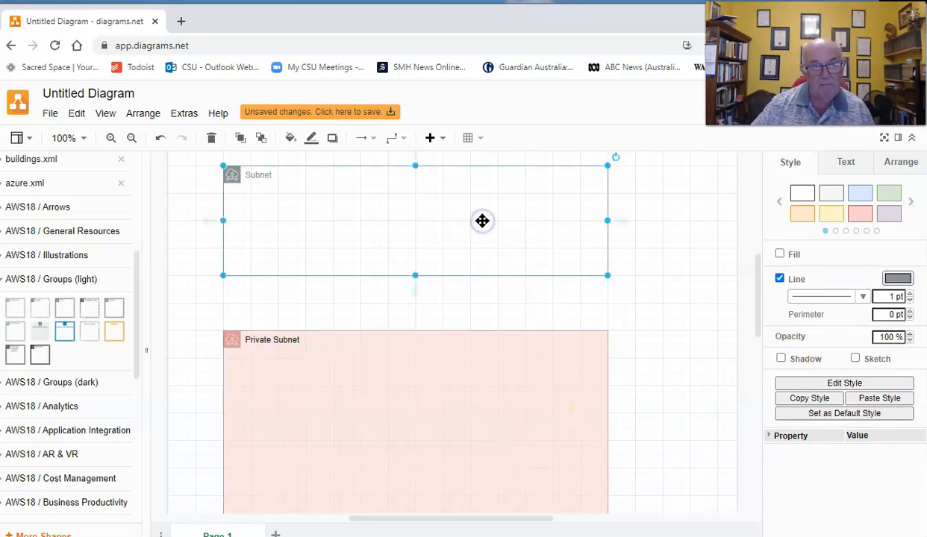
double_click(269, 176)
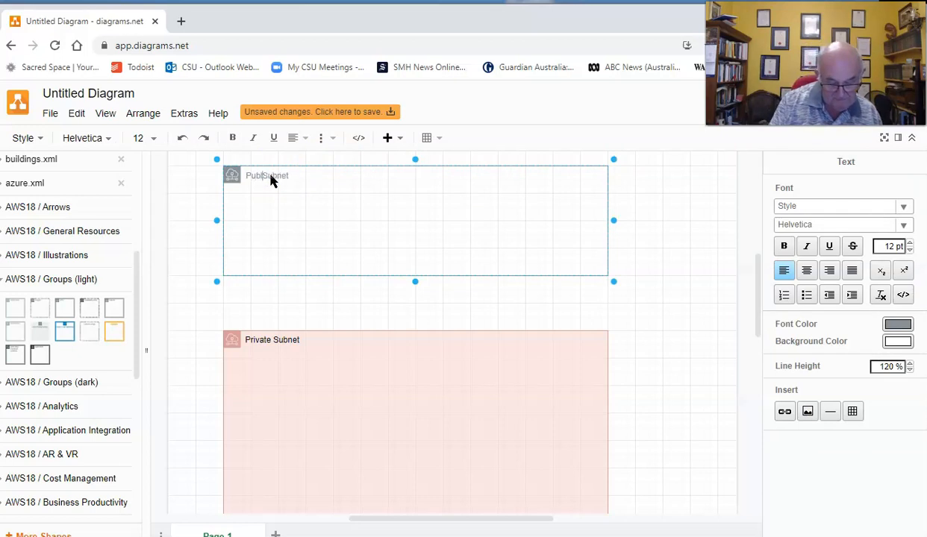
key(Return)
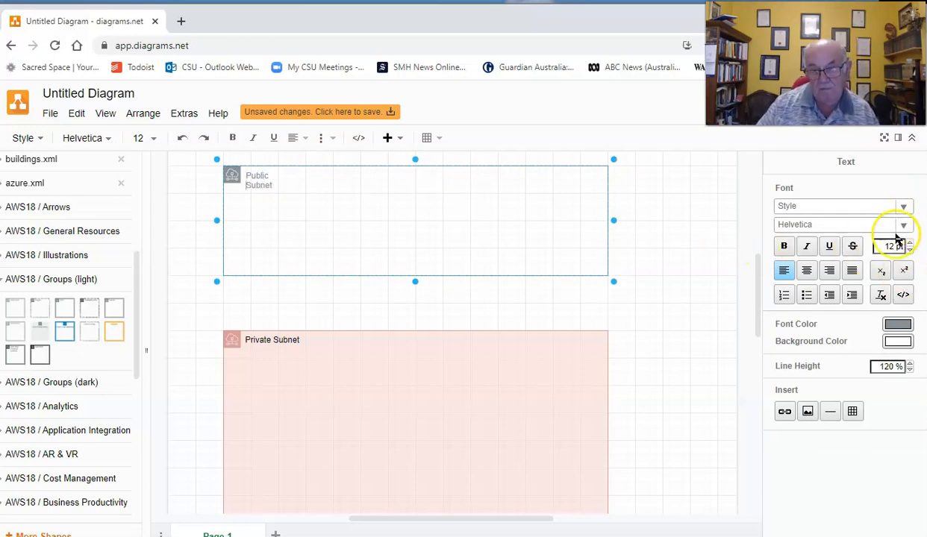
click(291, 194)
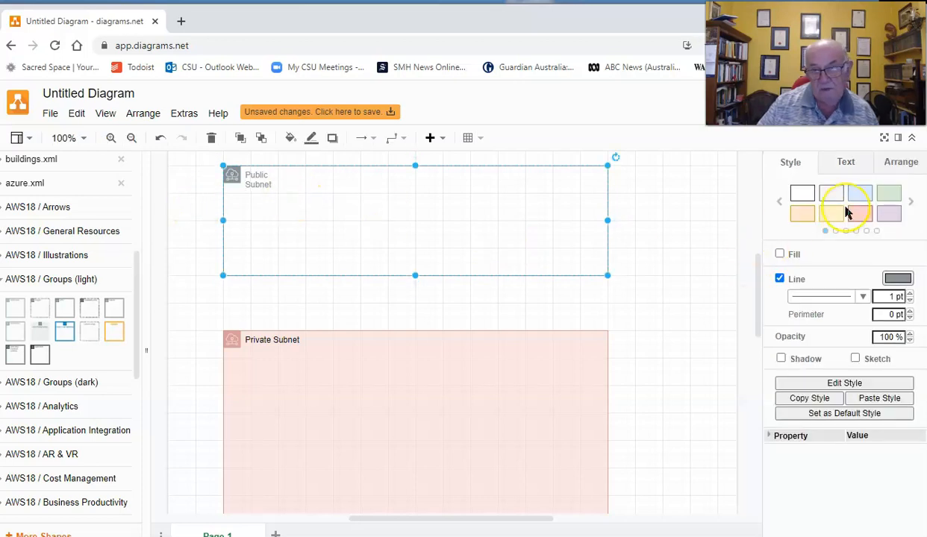
Apply the light green preset style to the Public Subnet and set its opacity to 50%
click(889, 193)
click(896, 355)
double_click(892, 354)
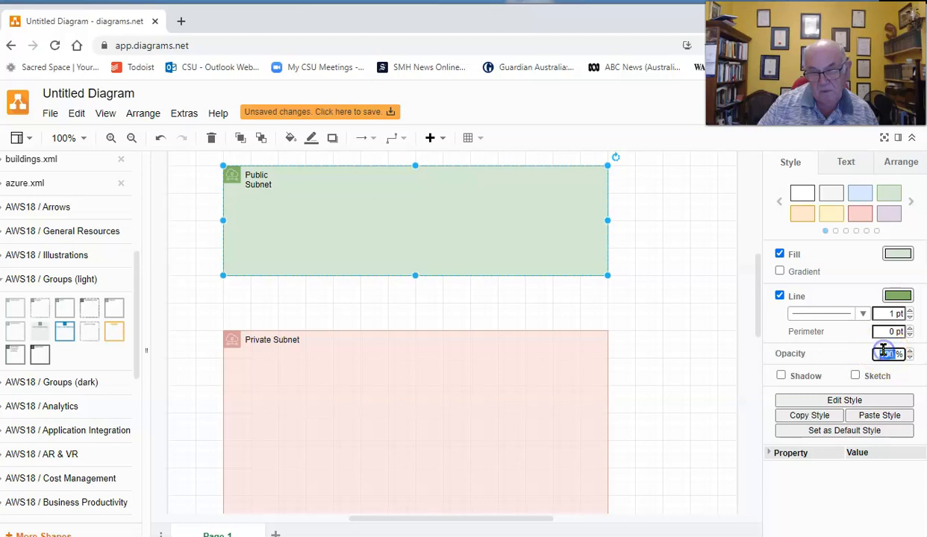
text(50)
key(Return)
click(791, 315)
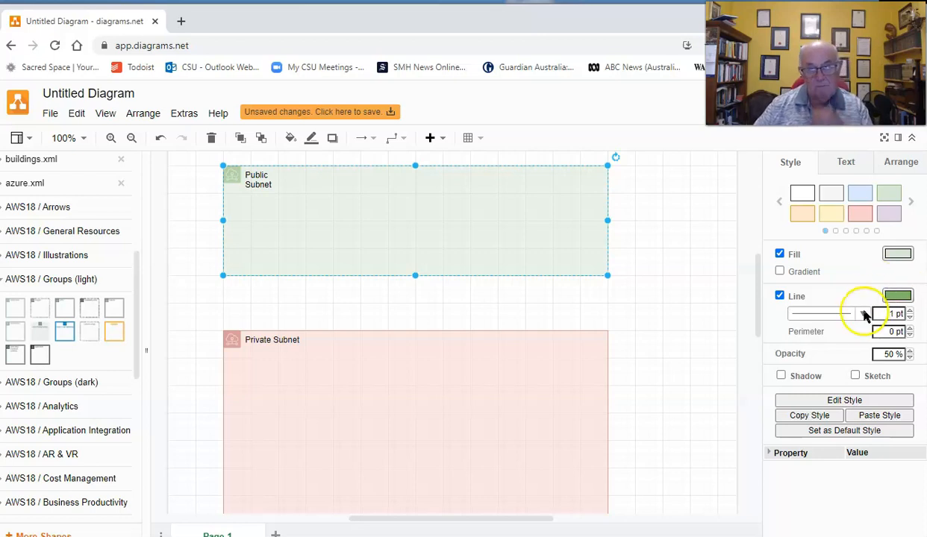
Collapse the AWS18 / Groups (light) shapes and expand the AWS18 / Network & Content shapes
scroll(677, 346, up, 2)
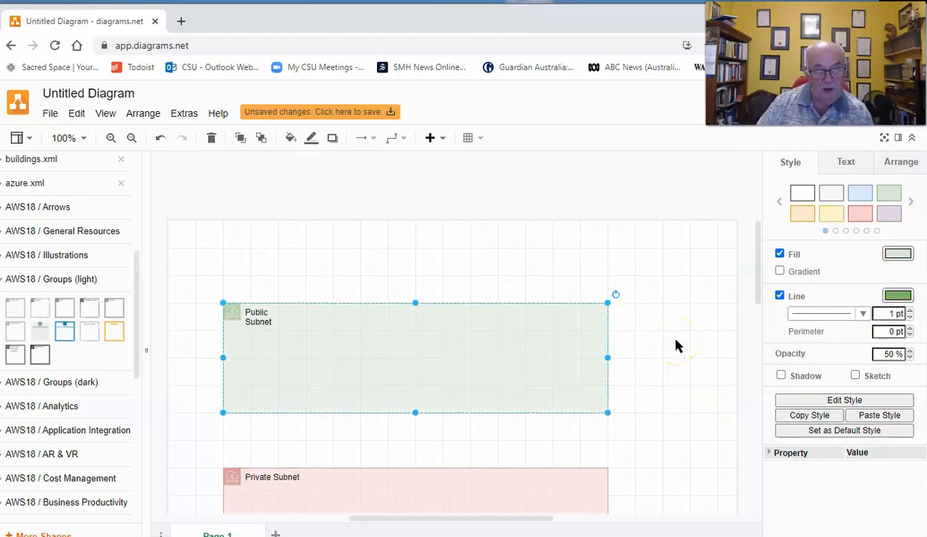
scroll(677, 346, down, 1)
click(348, 298)
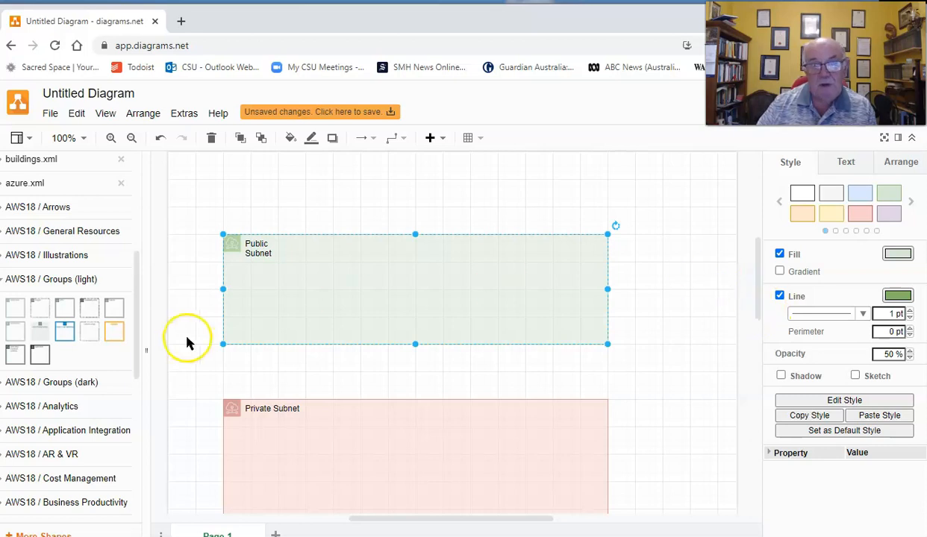
click(7, 283)
scroll(45, 306, down, 1)
scroll(54, 310, down, 3)
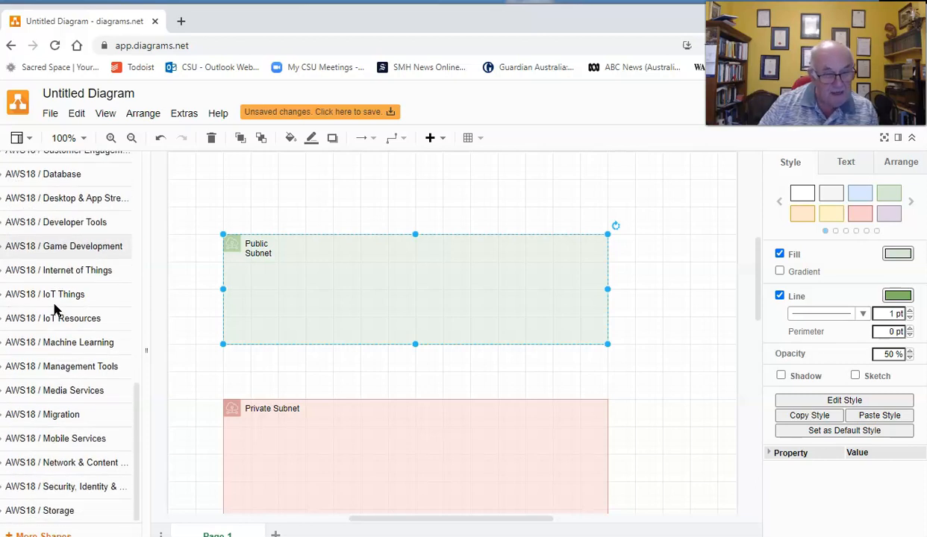
click(24, 463)
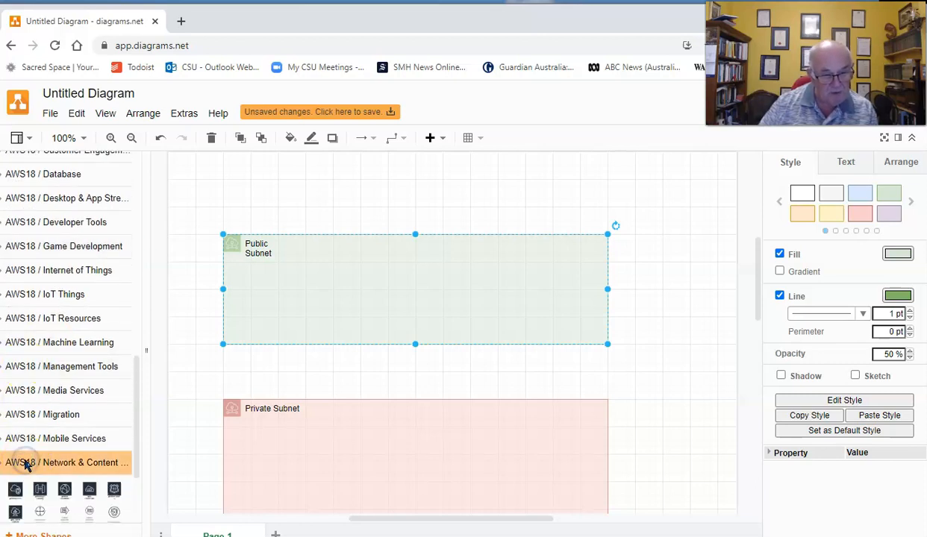
scroll(90, 418, down, 2)
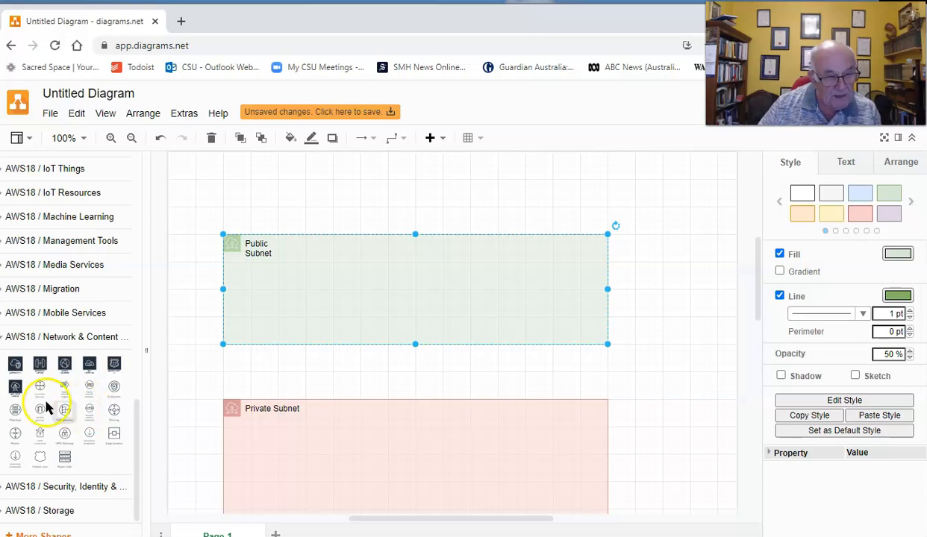
Place an Internet gateway centred above the Public Subnet and connect it to the subnet's upper edge with an arrow
mouse_move(38, 388)
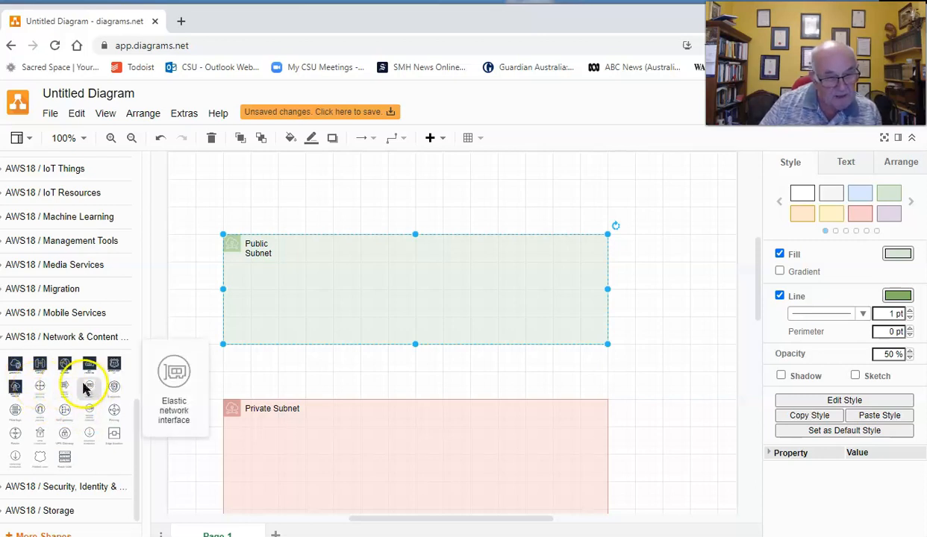
mouse_move(110, 386)
mouse_move(40, 410)
drag(39, 410, 396, 168)
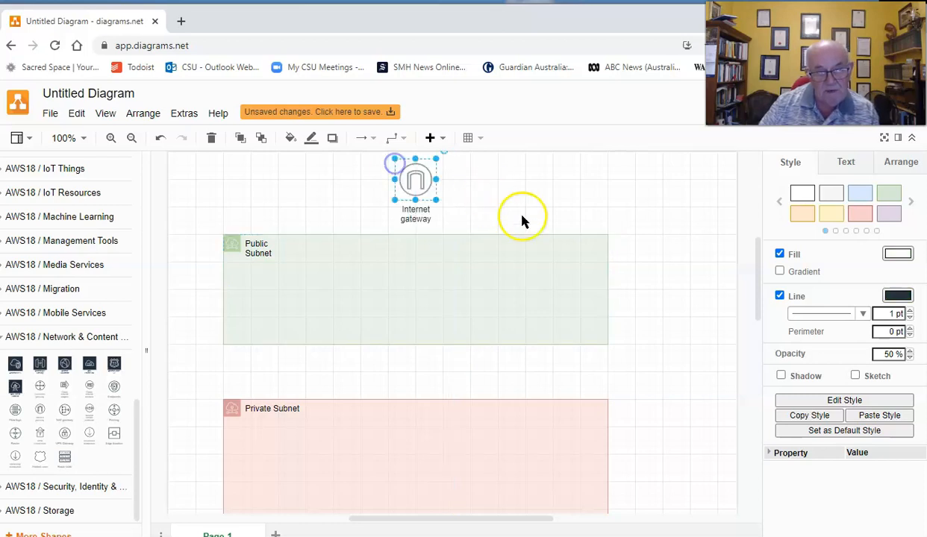
mouse_move(405, 207)
mouse_down()
mouse_move(416, 199)
mouse_move(415, 232)
mouse_up()
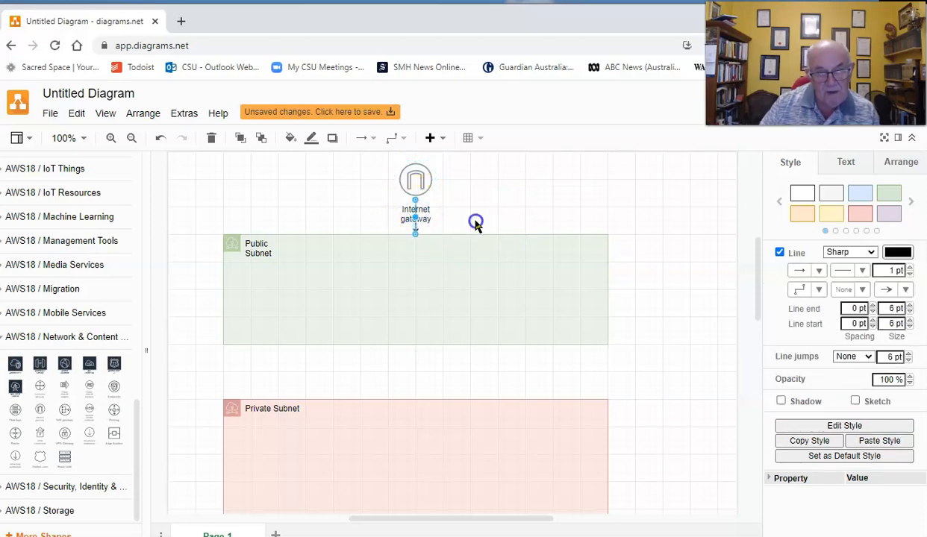
click(528, 218)
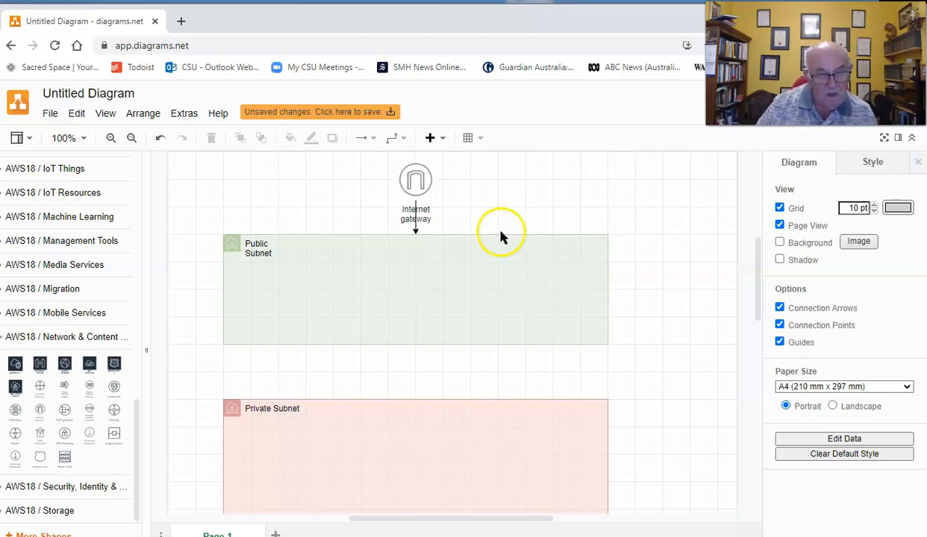
Add a Router from the AWS18 network shapes and move it into the gap between the two subnets
scroll(625, 270, down, 5)
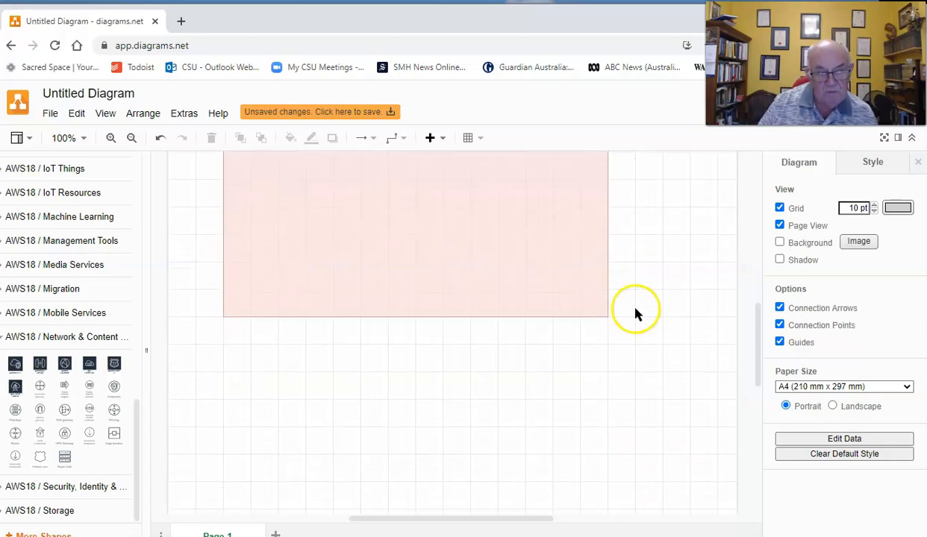
scroll(575, 375, up, 5)
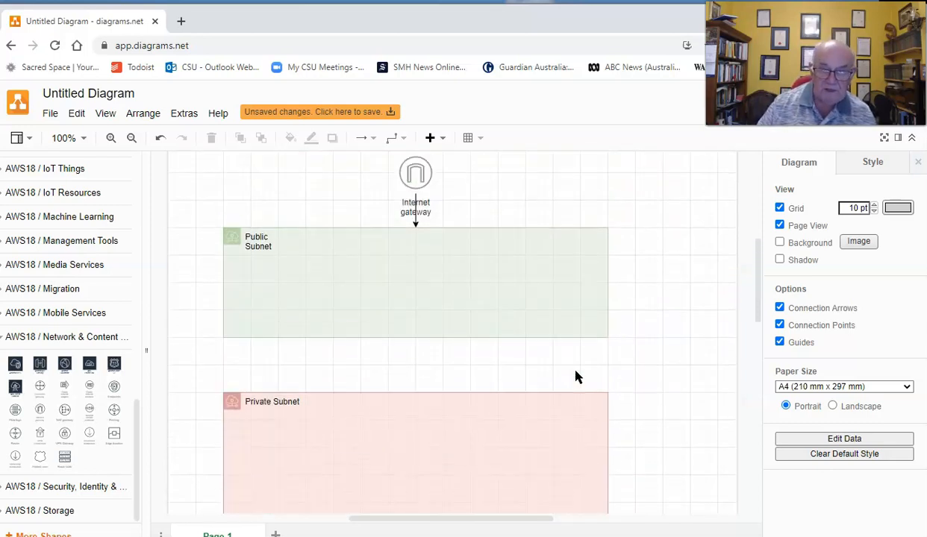
mouse_move(40, 391)
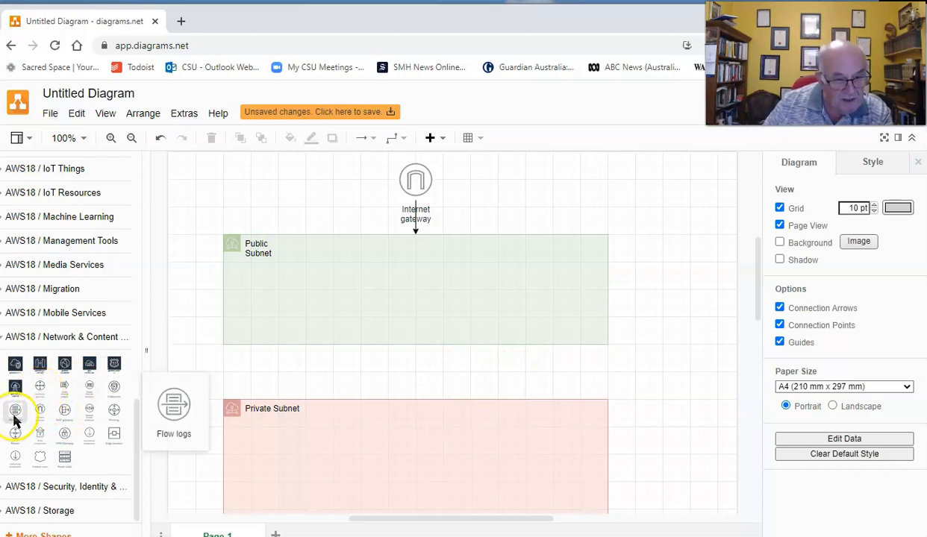
mouse_move(77, 415)
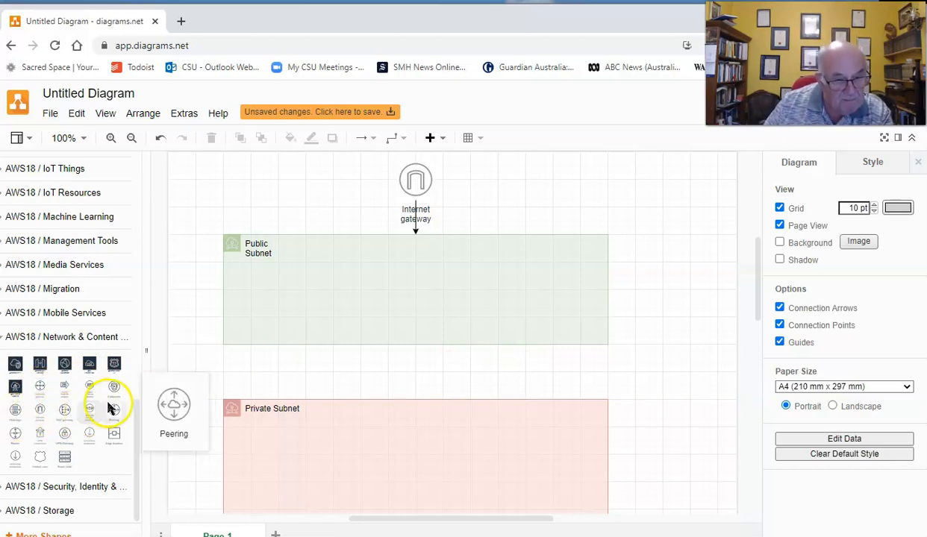
mouse_move(103, 398)
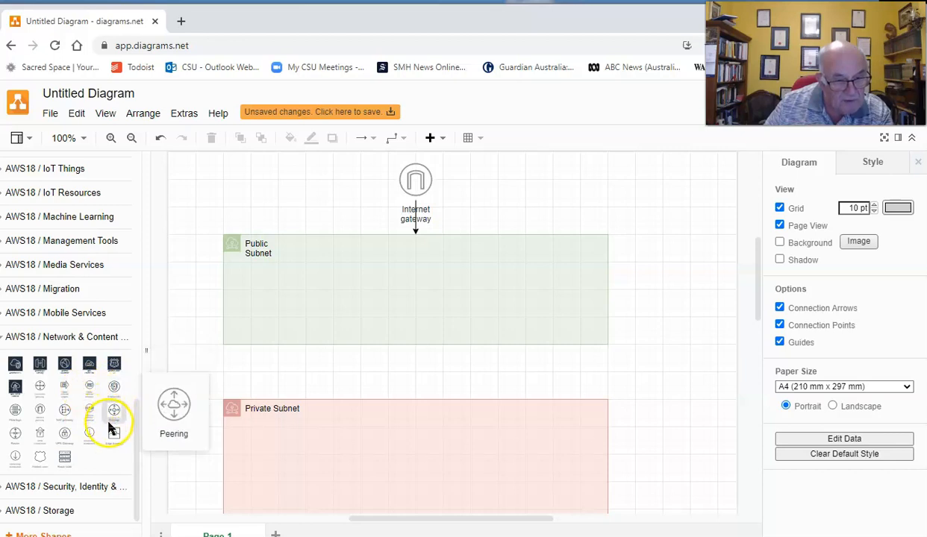
mouse_move(82, 433)
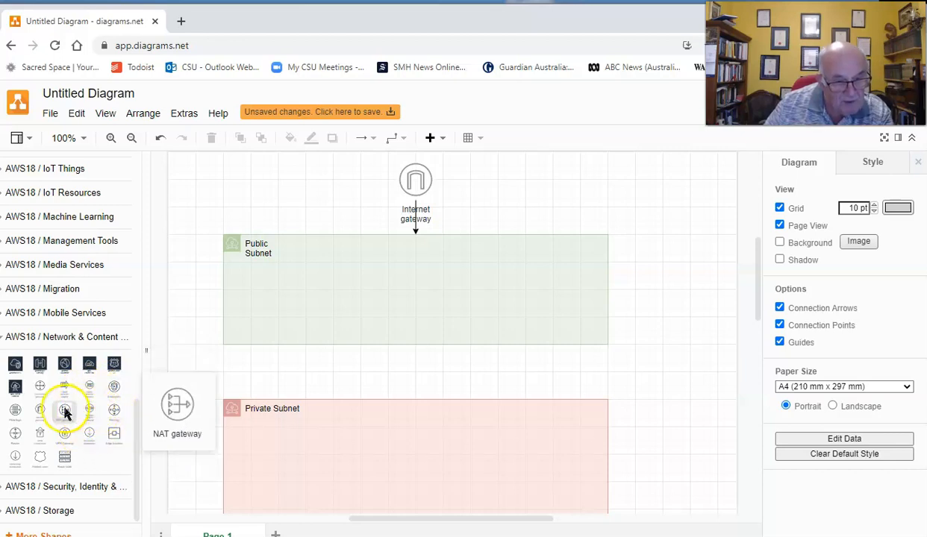
mouse_move(34, 417)
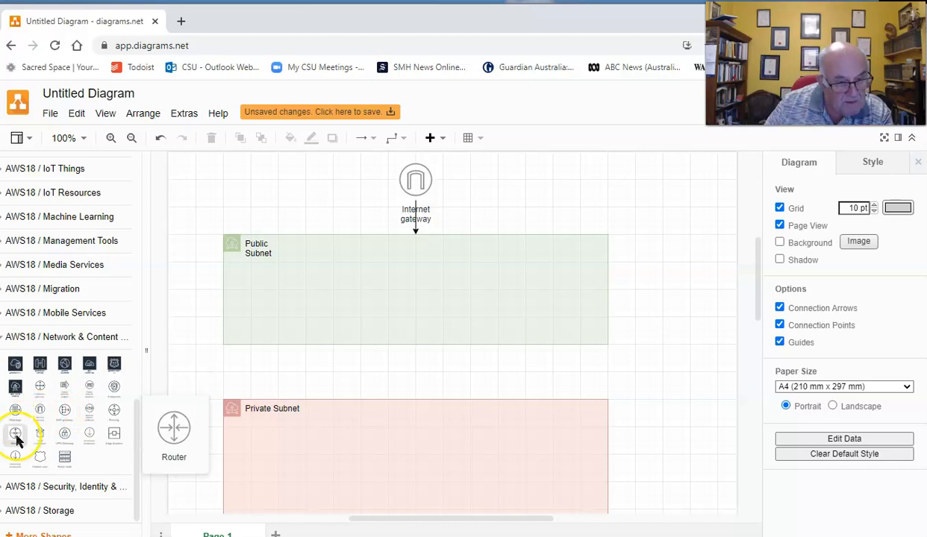
click(16, 437)
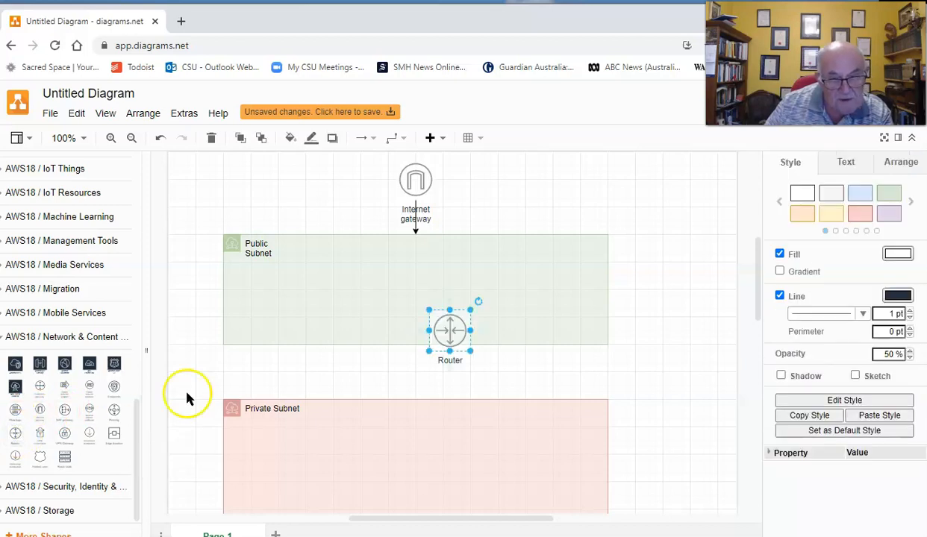
drag(448, 327, 416, 374)
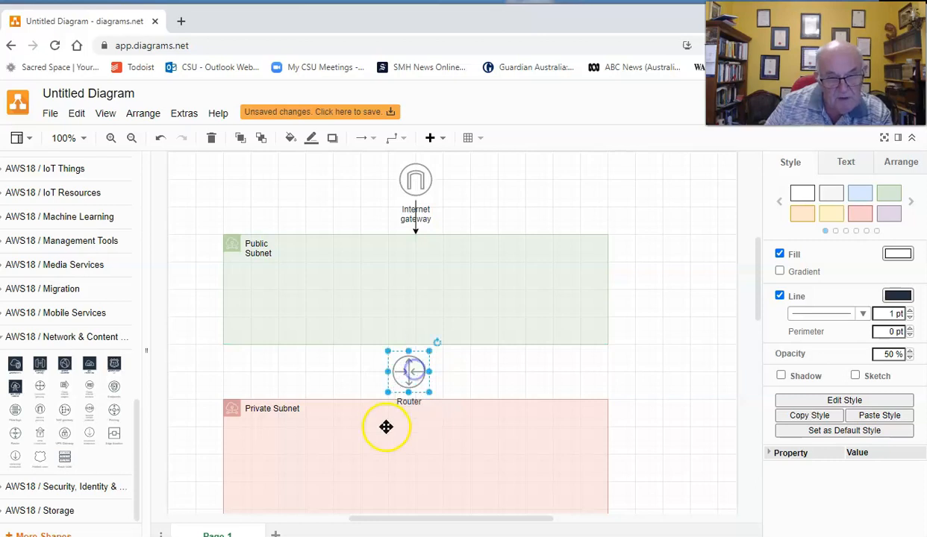
Move the Private Subnet down to widen the gap and centre the Router between the two subnets
scroll(407, 441, down, 3)
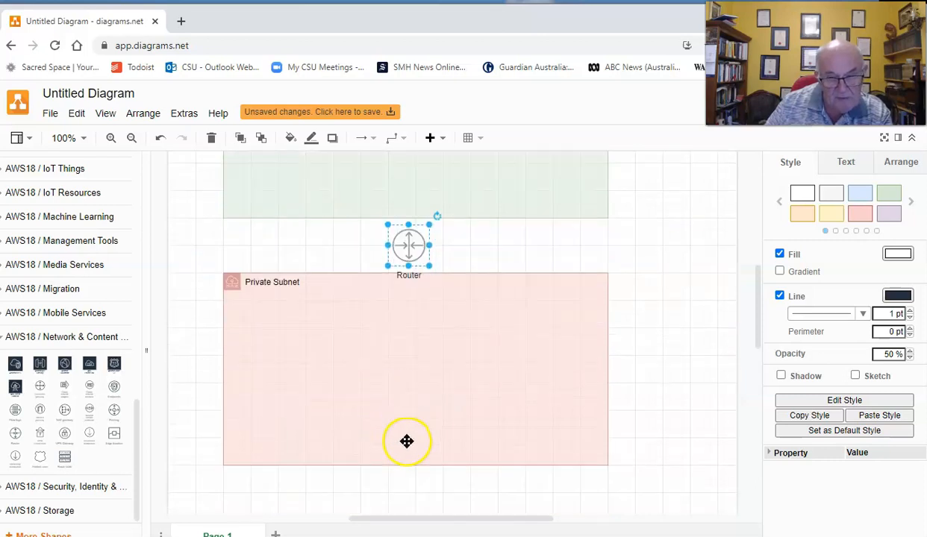
click(354, 263)
drag(353, 263, 353, 295)
drag(409, 232, 418, 243)
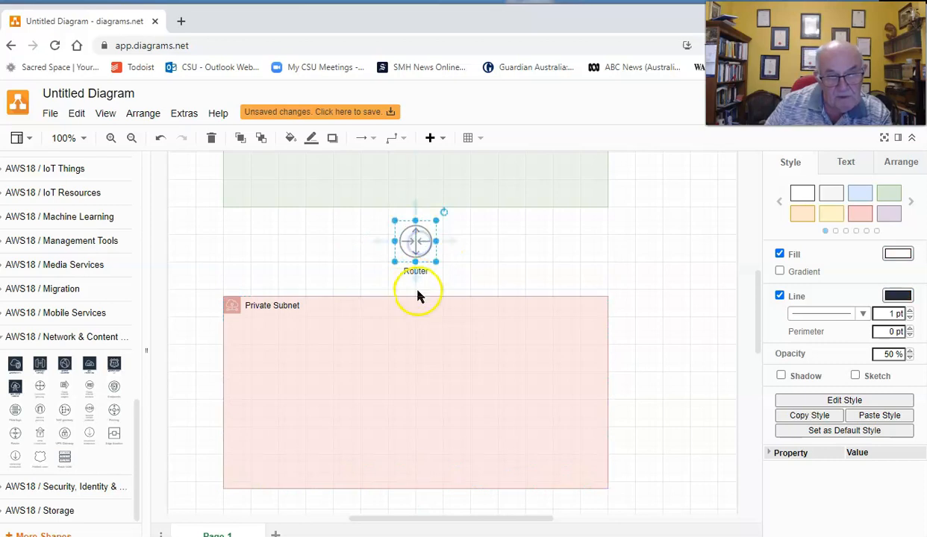
Connect the Router with arrows down to the Private Subnet and up to the Public Subnet
click(413, 276)
mouse_move(431, 245)
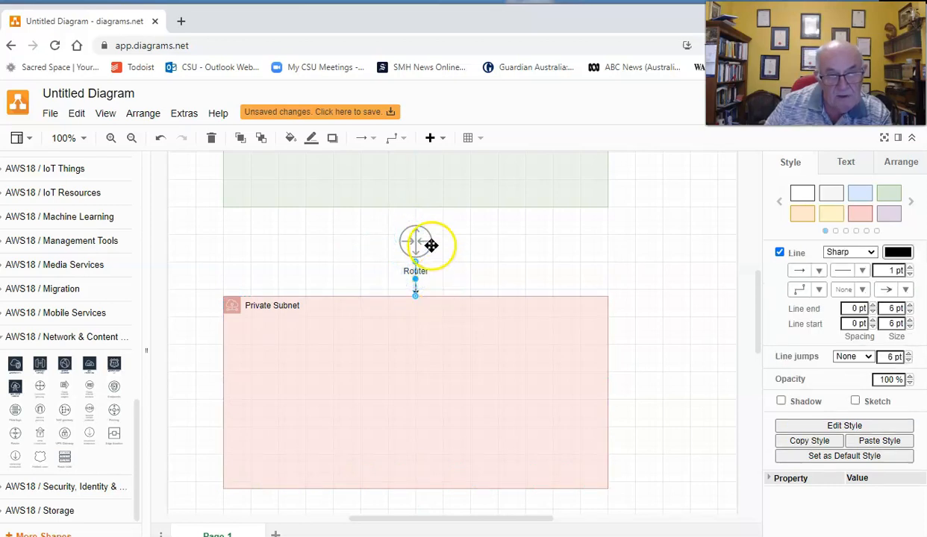
click(417, 209)
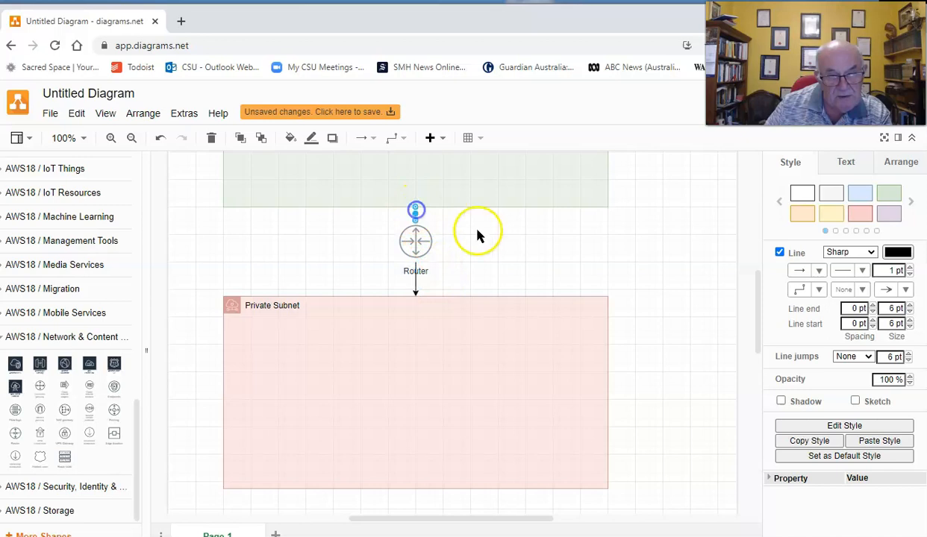
click(519, 245)
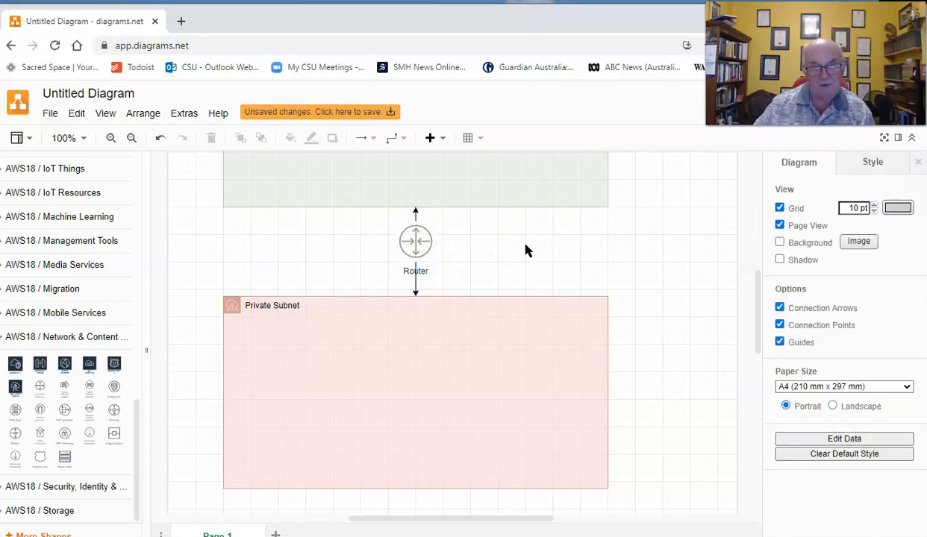
Add a VPN Gateway from the AWS18 network shapes and centre it below the Private Subnet, leaving a gap between them
scroll(652, 244, down, 3)
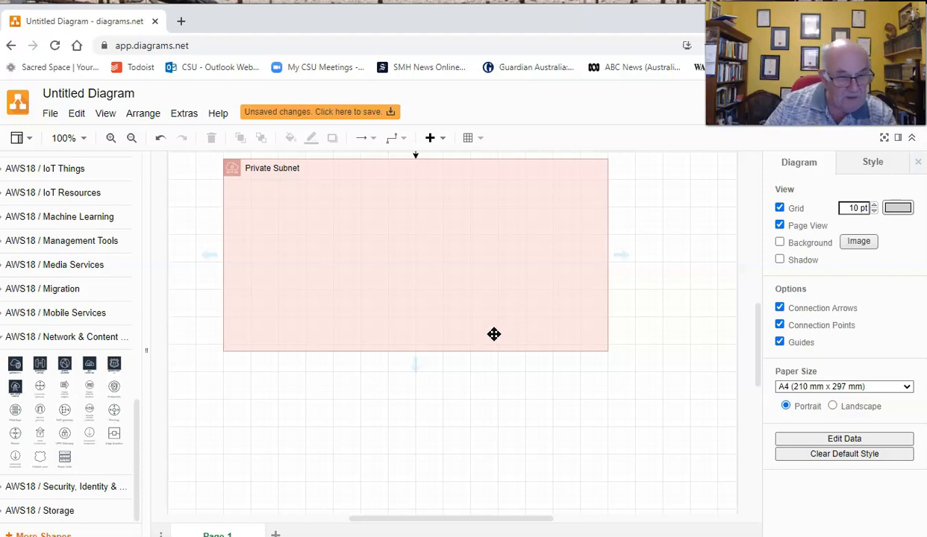
mouse_move(66, 442)
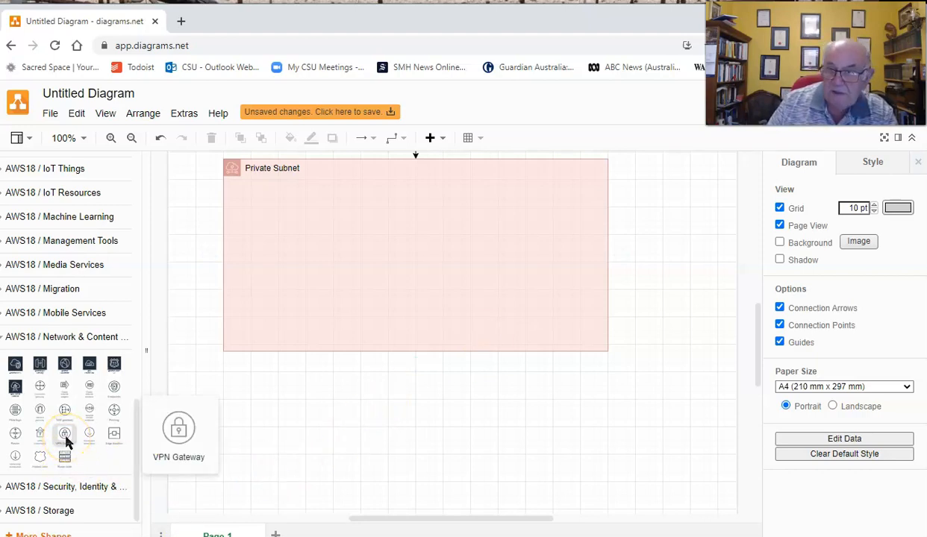
click(66, 442)
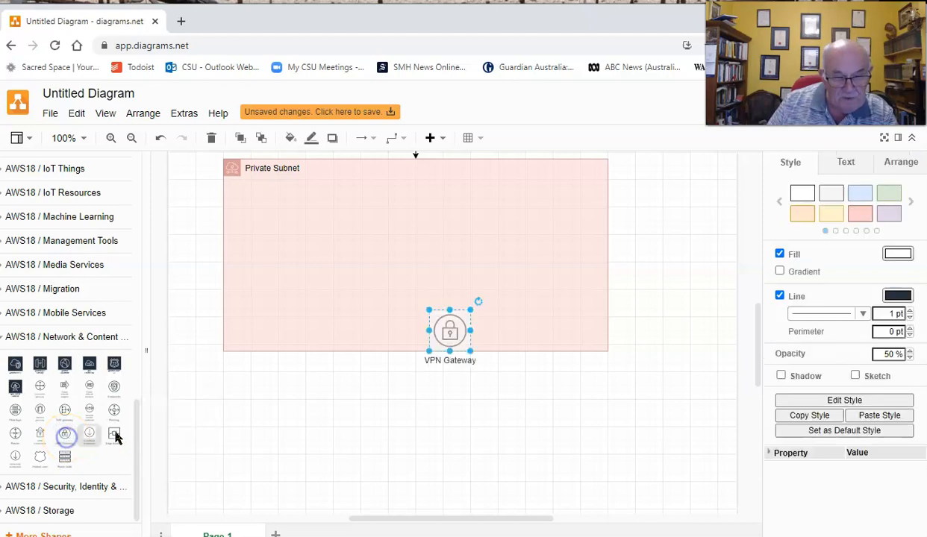
drag(466, 352, 417, 505)
scroll(565, 490, down, 2)
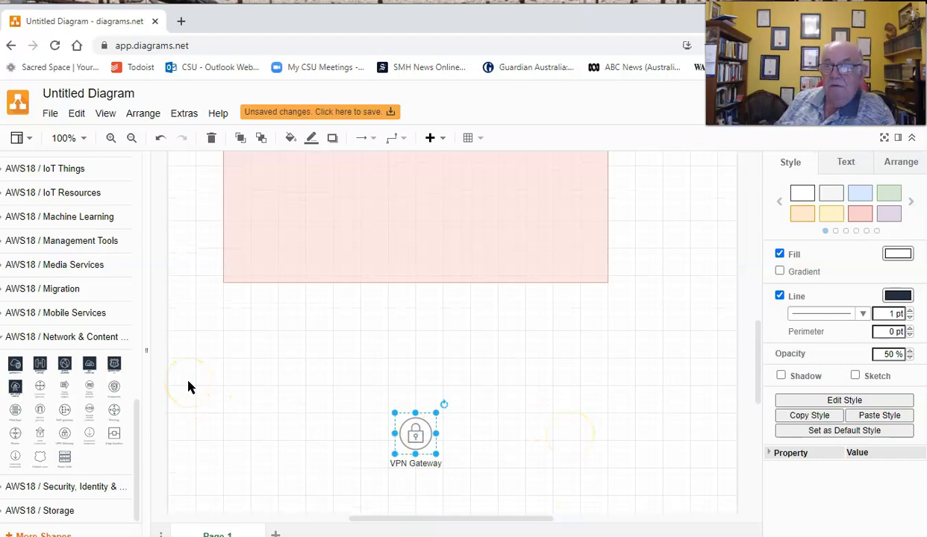
Add AWS Identity and Access Management from the AWS18 security shapes and centre it between the Private Subnet and the VPN Gateway
scroll(188, 386, up, 5)
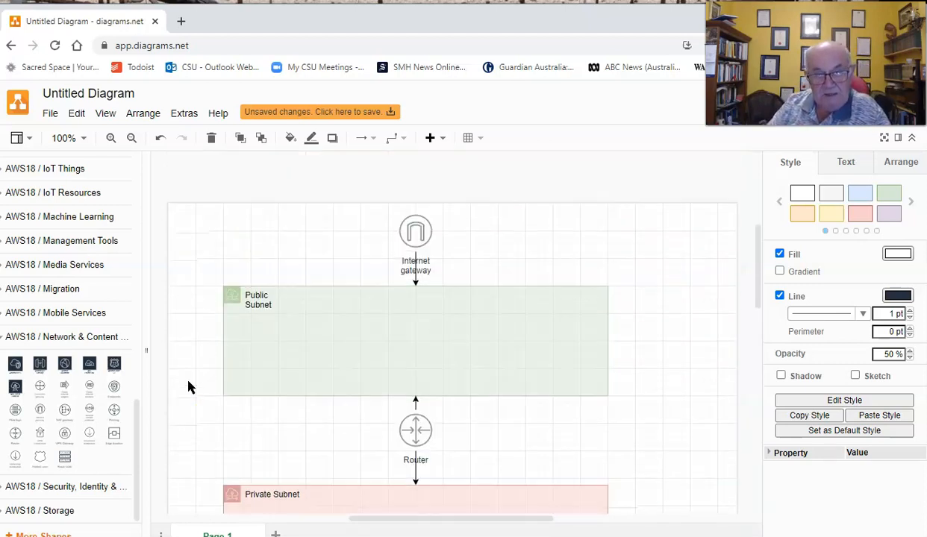
scroll(188, 387, down, 3)
scroll(321, 367, up, 3)
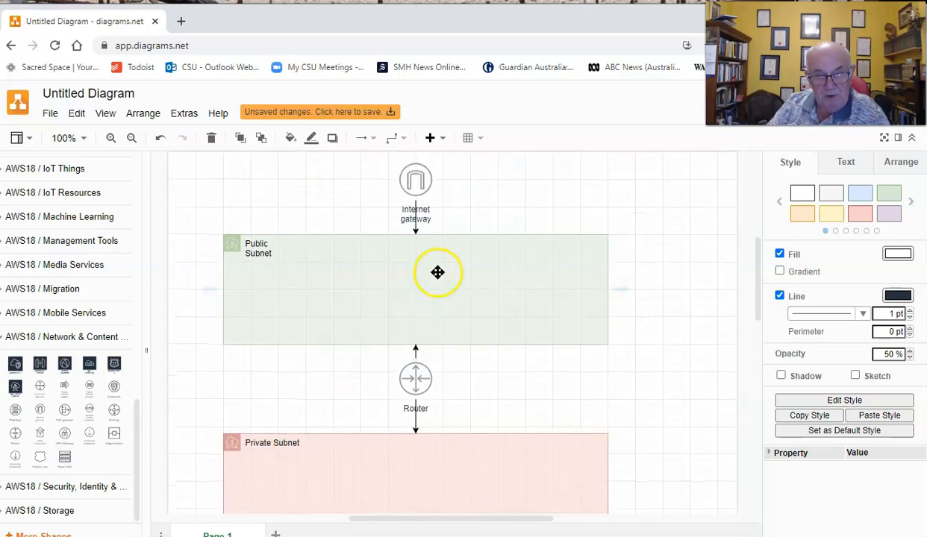
scroll(390, 309, down, 3)
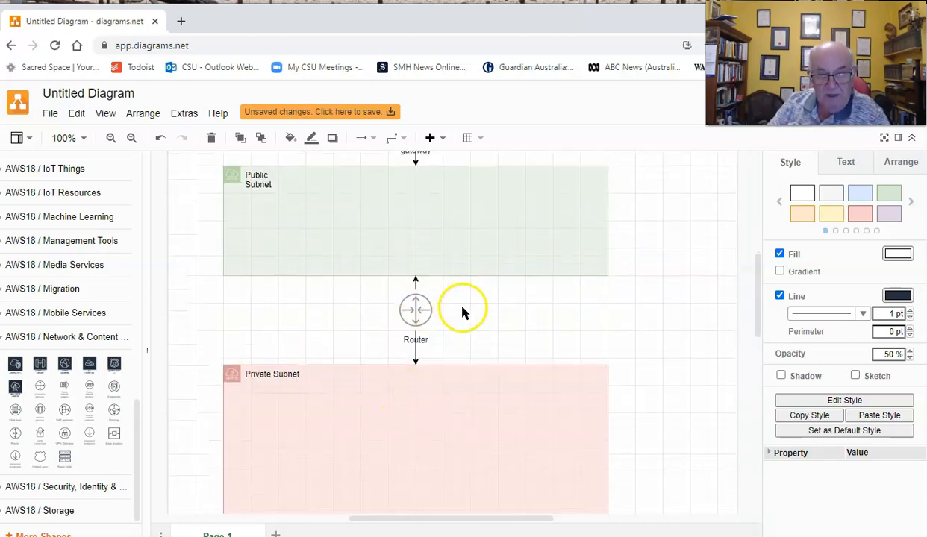
scroll(431, 433, down, 9)
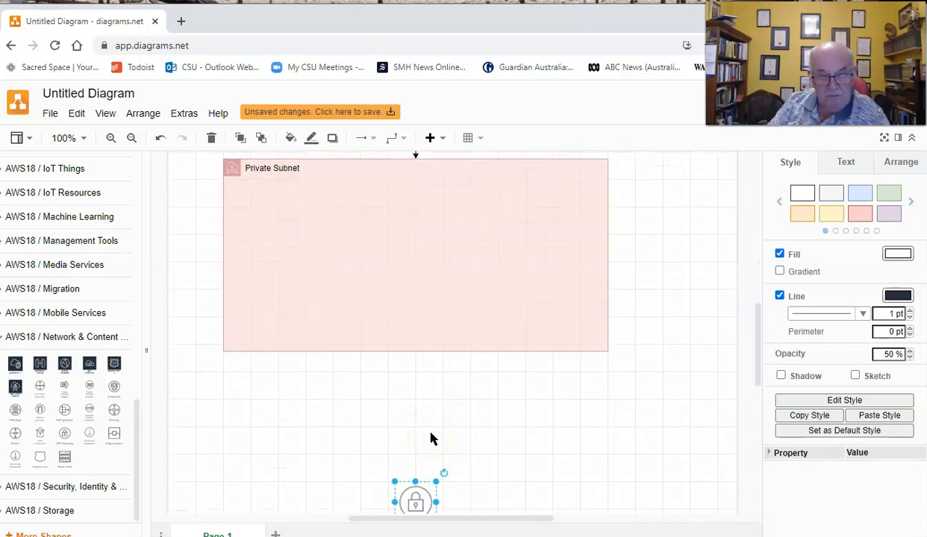
scroll(448, 500, down, 3)
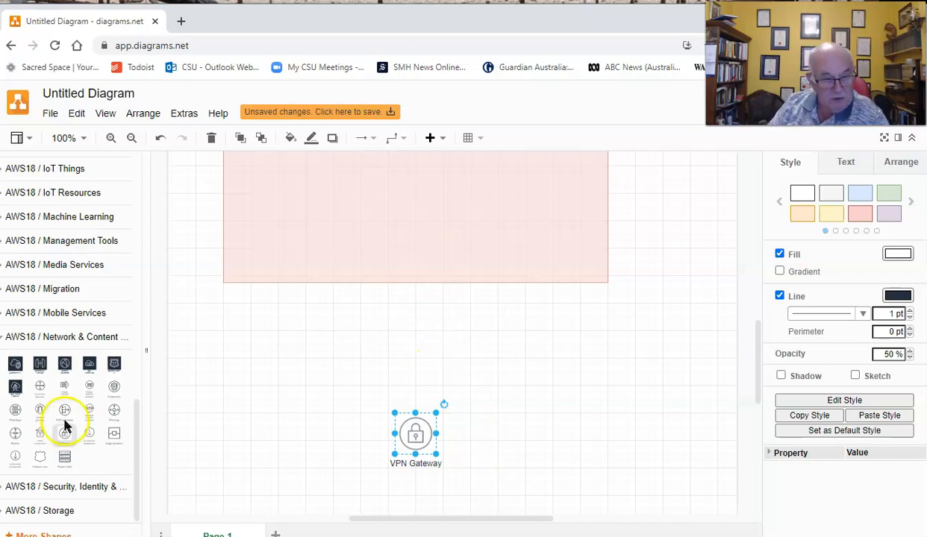
click(63, 486)
scroll(66, 481, down, 2)
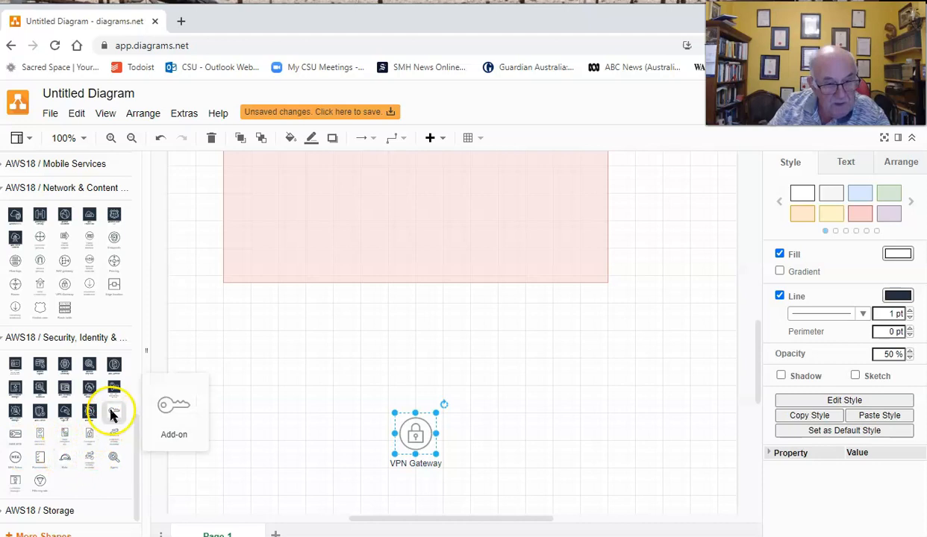
click(15, 366)
drag(448, 308, 419, 323)
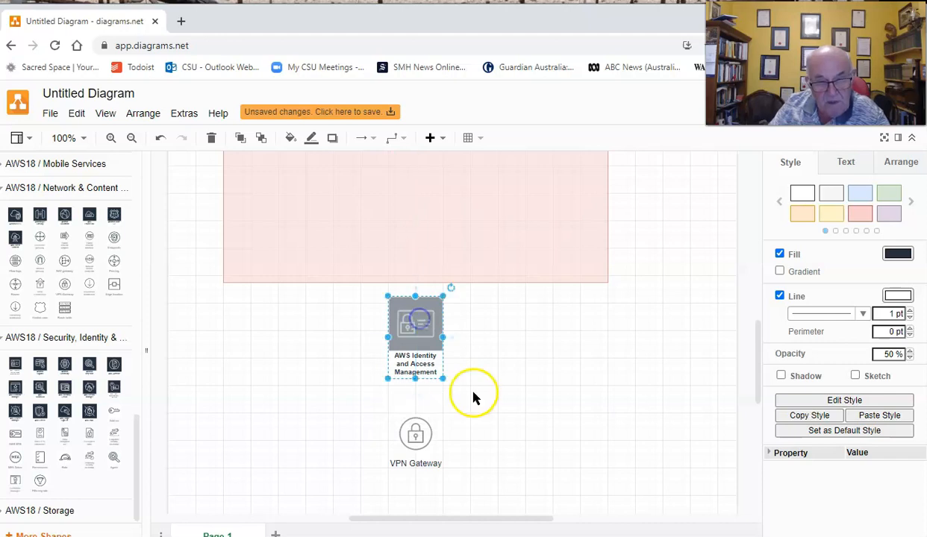
Connect the VPN Gateway up to AWS Identity and Access Management, and that shape up to the Private Subnet's lower edge, with arrows
click(416, 431)
click(416, 399)
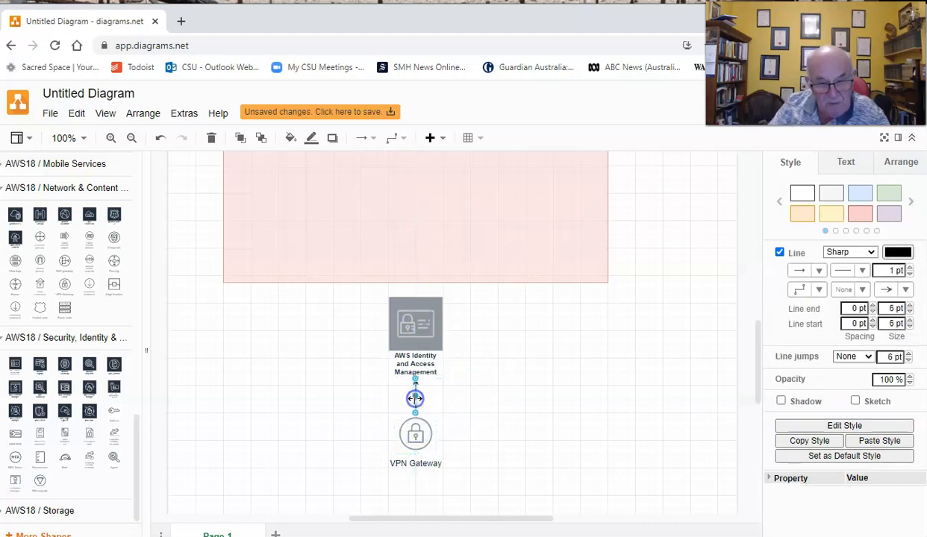
click(504, 408)
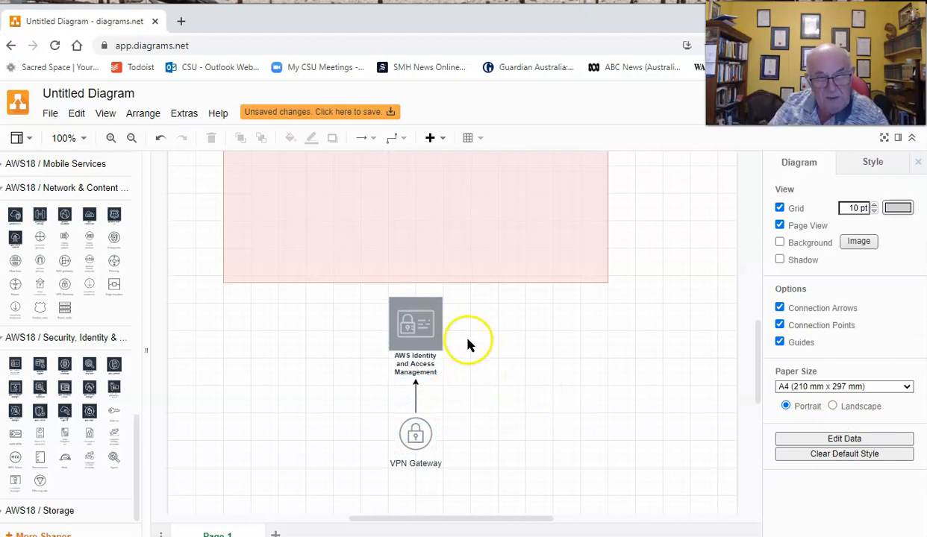
click(416, 313)
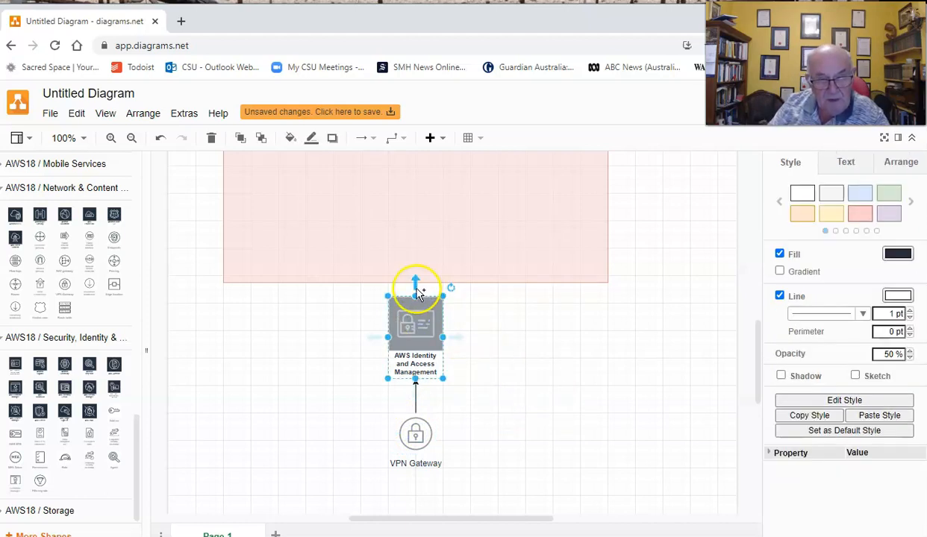
click(416, 284)
click(540, 326)
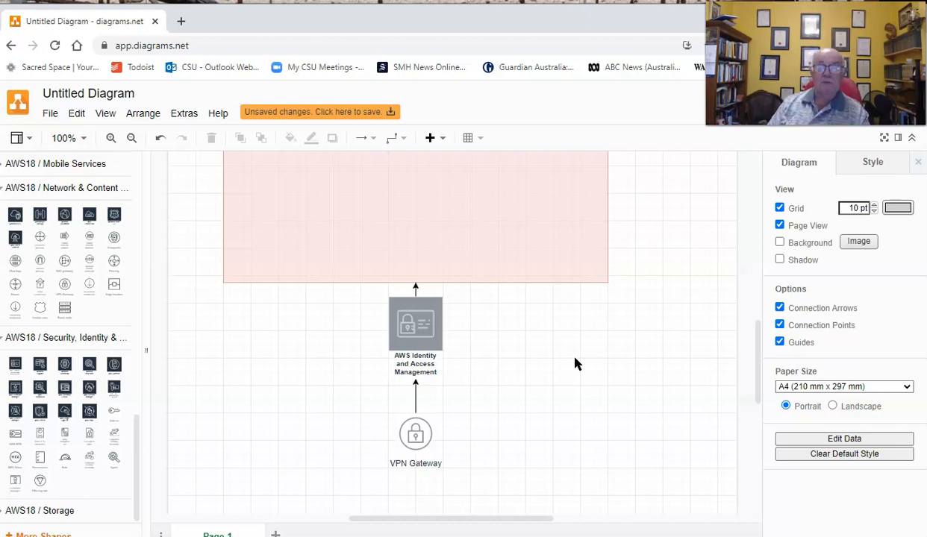
Add an Internet cloud from the AWS18 general resources shapes and place it in the left part of the Public Subnet
scroll(575, 363, up, 10)
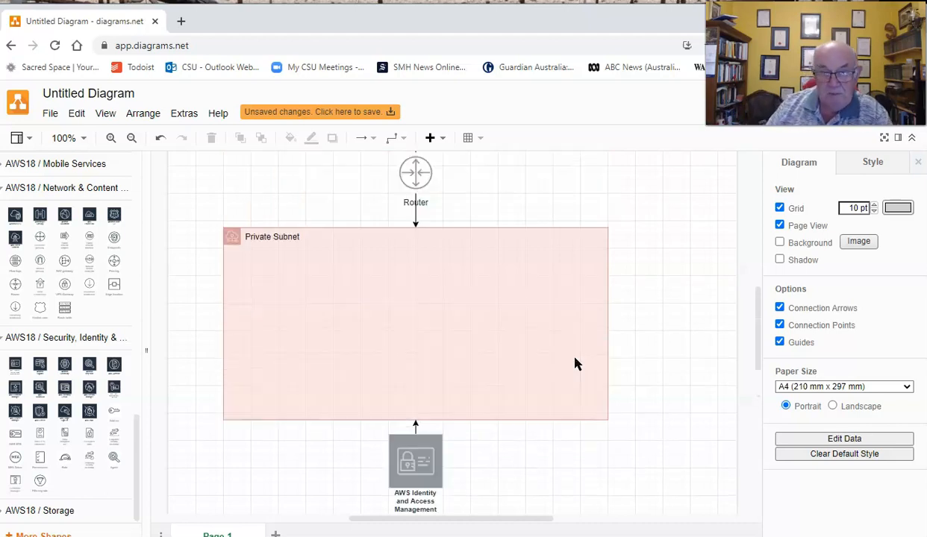
scroll(734, 341, up, 2)
scroll(699, 352, down, 8)
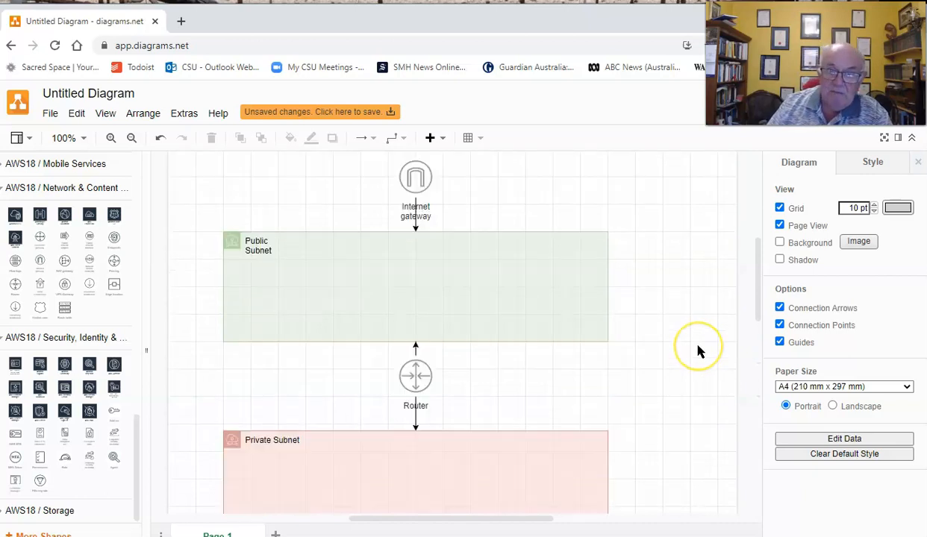
scroll(699, 352, down, 2)
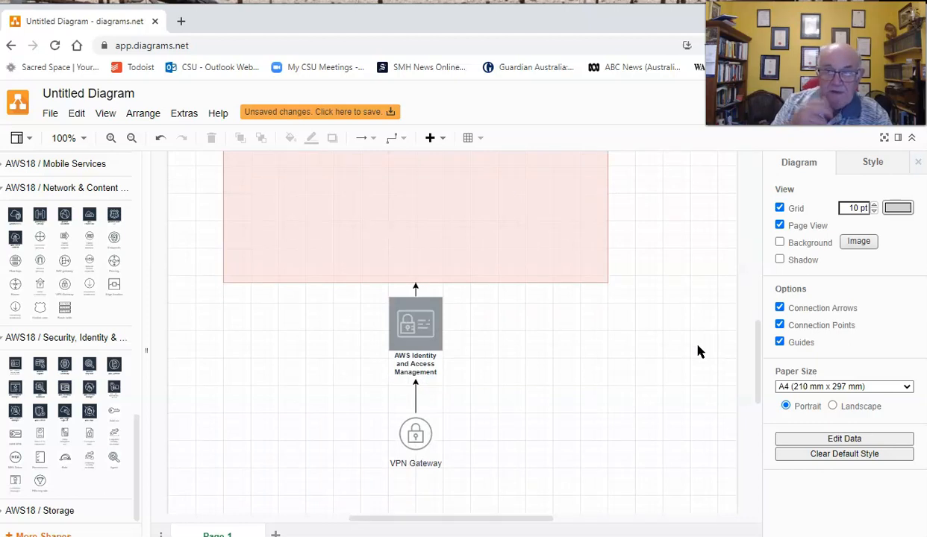
scroll(718, 315, up, 8)
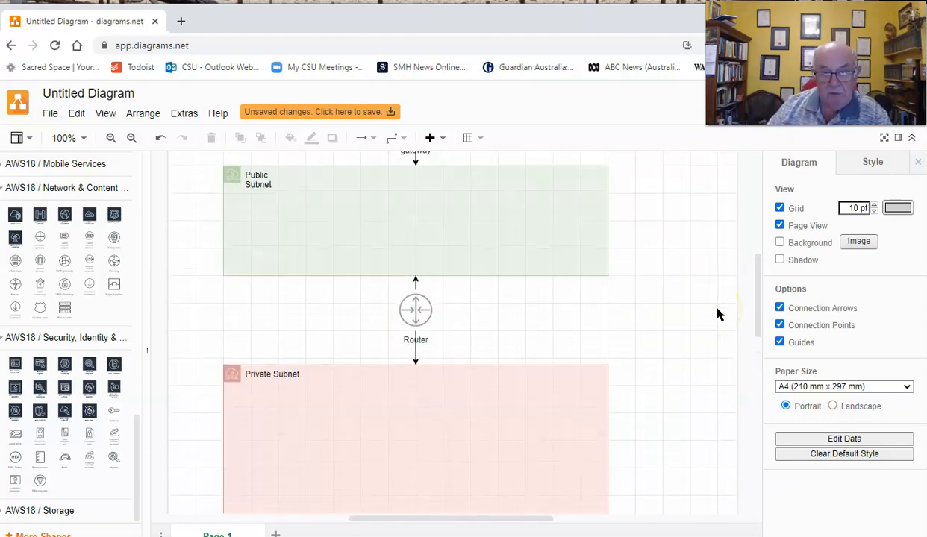
scroll(82, 273, up, 10)
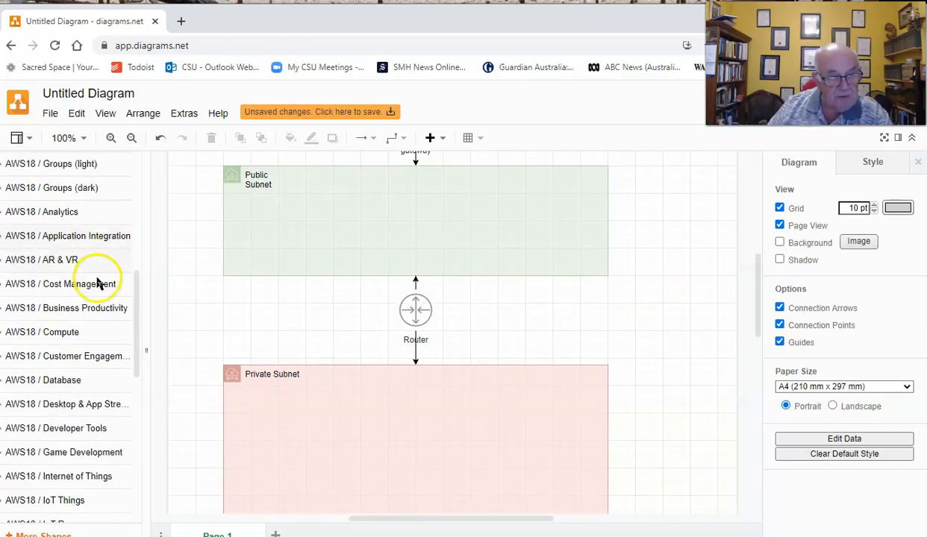
scroll(92, 254, up, 5)
click(52, 255)
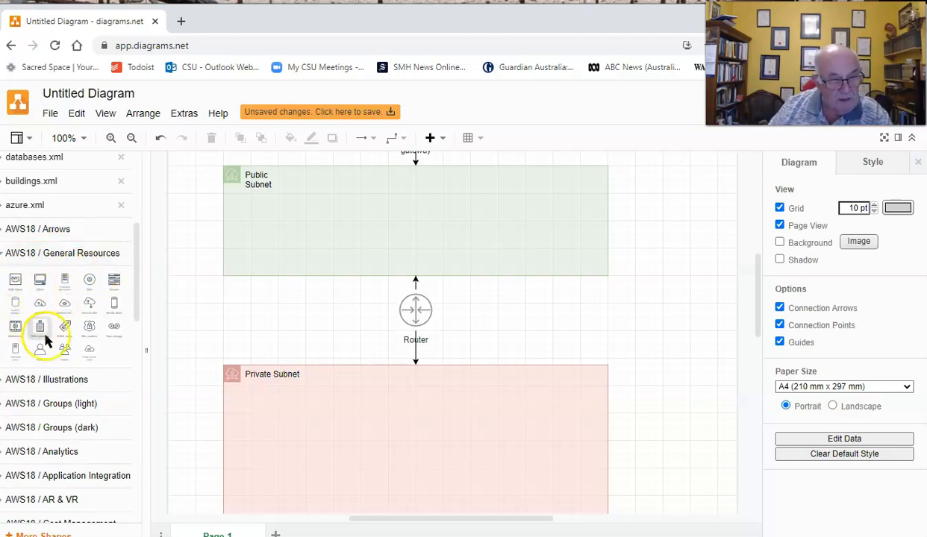
mouse_move(46, 303)
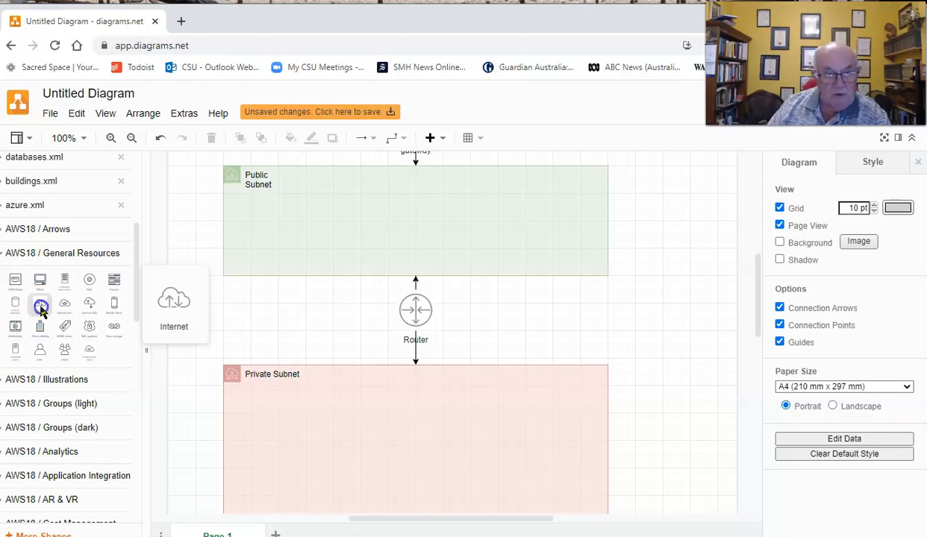
click(41, 307)
drag(449, 329, 313, 208)
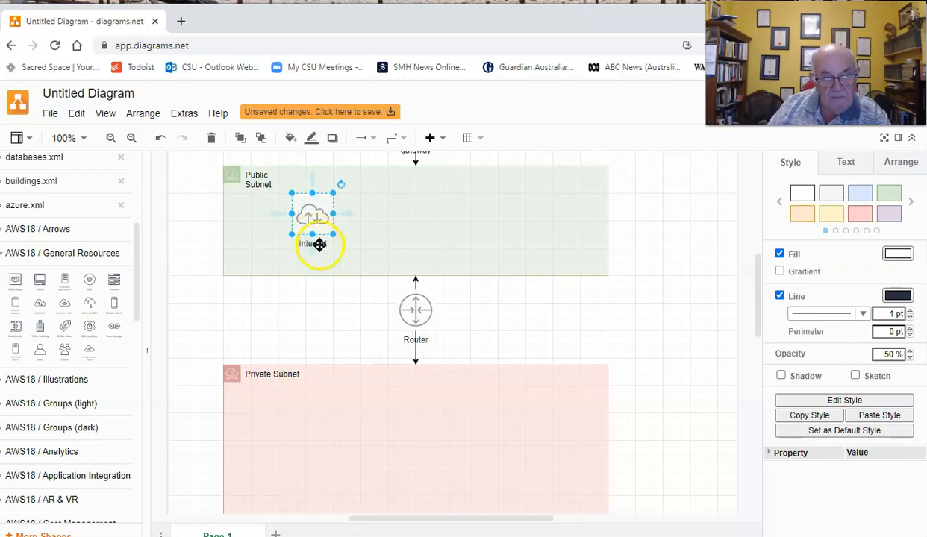
Relabel the Internet cloud in the Public Subnet as "Web Service"
double_click(320, 245)
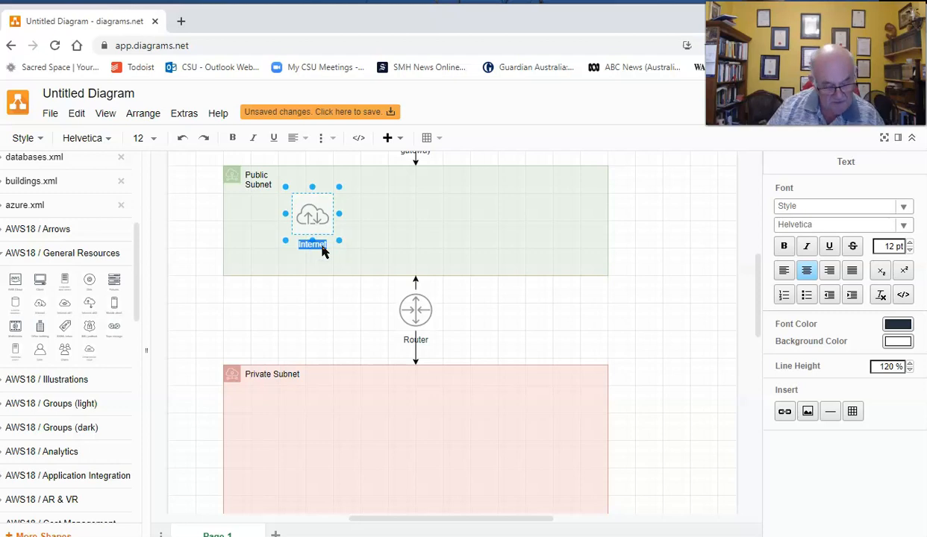
text(Web Service)
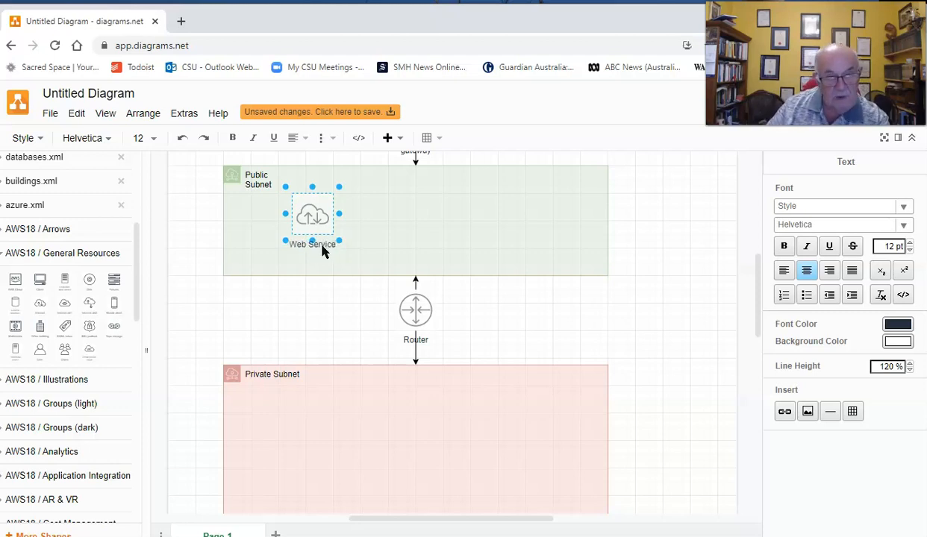
click(364, 228)
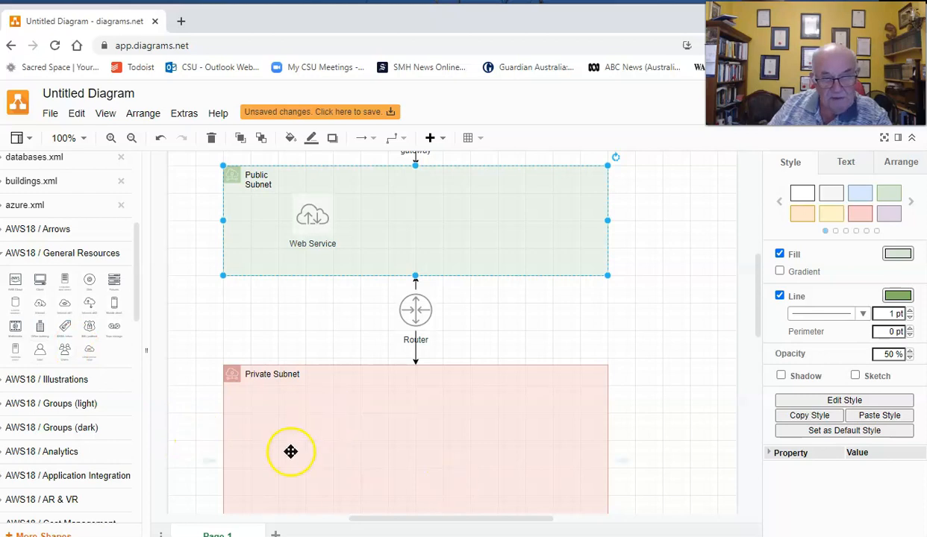
Add the server with the blank hexagon from the servers.xml shapes and place it in the upper-left part of the Private Subnet
scroll(62, 352, up, 3)
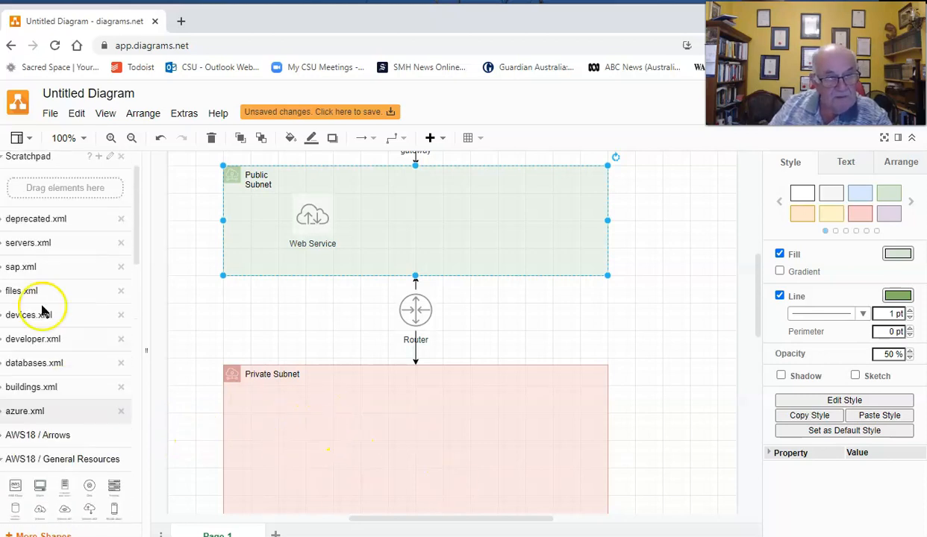
click(6, 245)
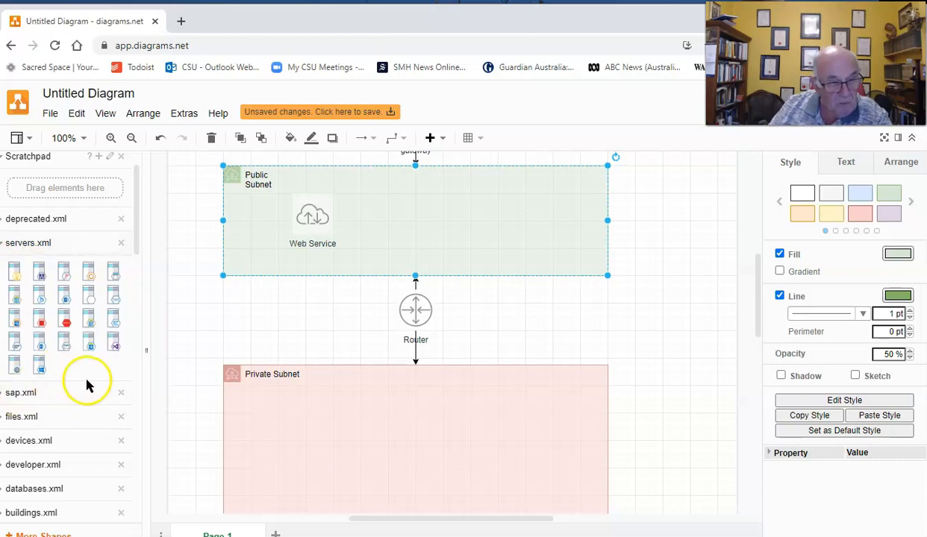
mouse_move(40, 367)
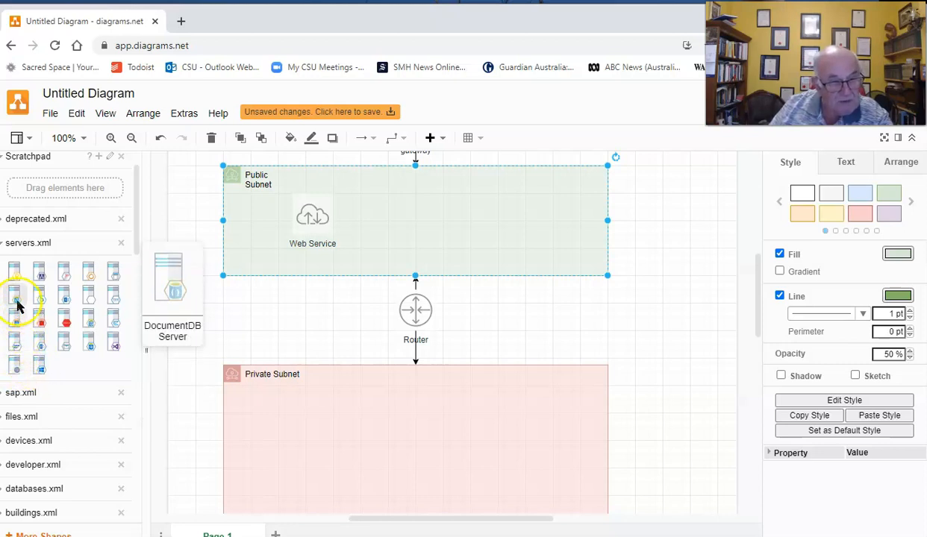
click(90, 298)
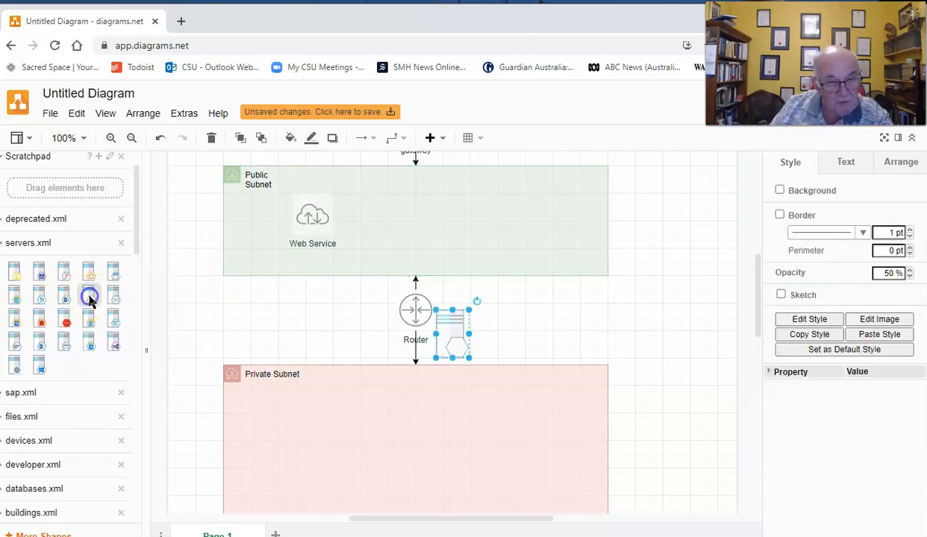
drag(452, 332, 308, 428)
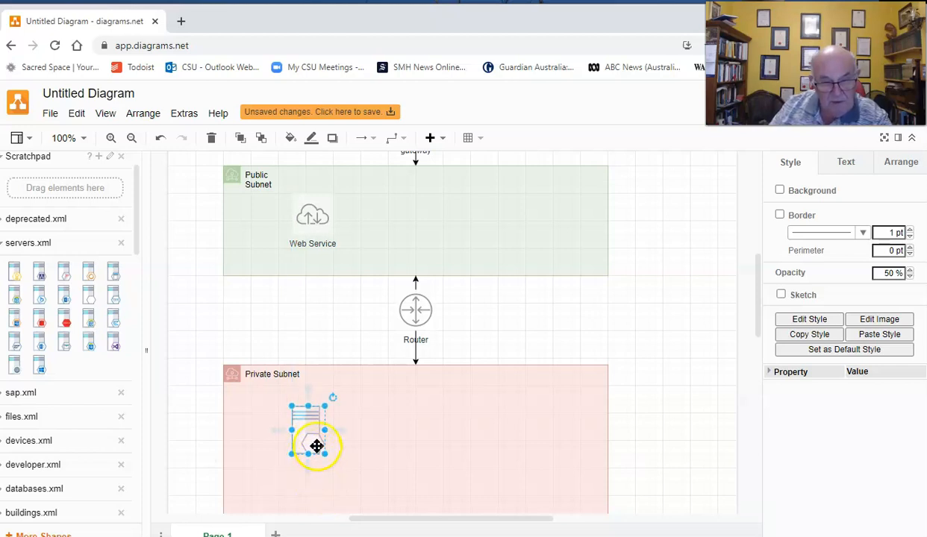
double_click(311, 441)
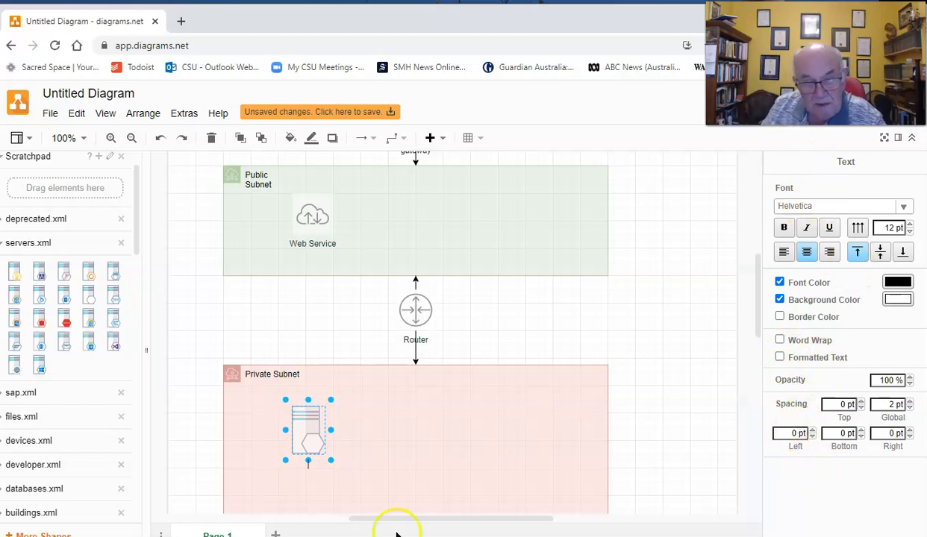
click(365, 441)
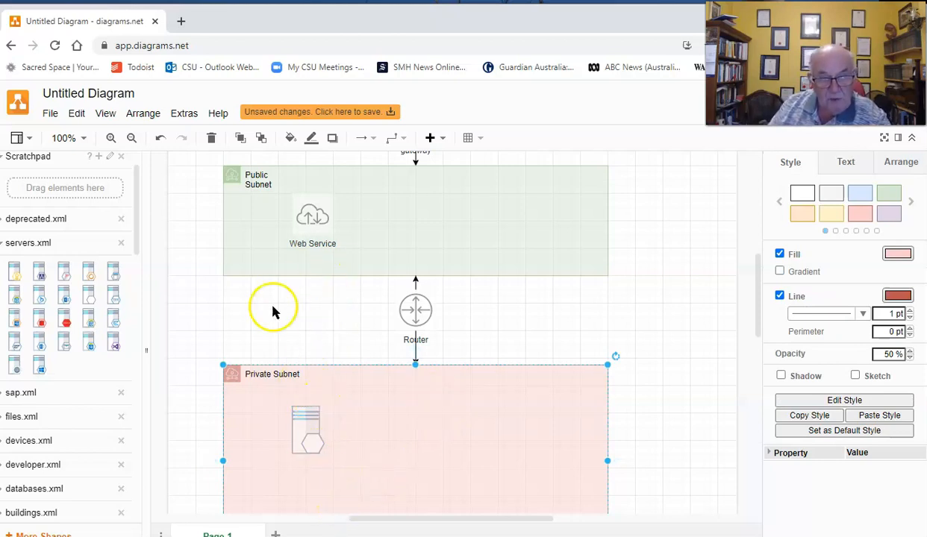
Expand the AWS18 Arrows shape set in the shape library
scroll(85, 260, up, 1)
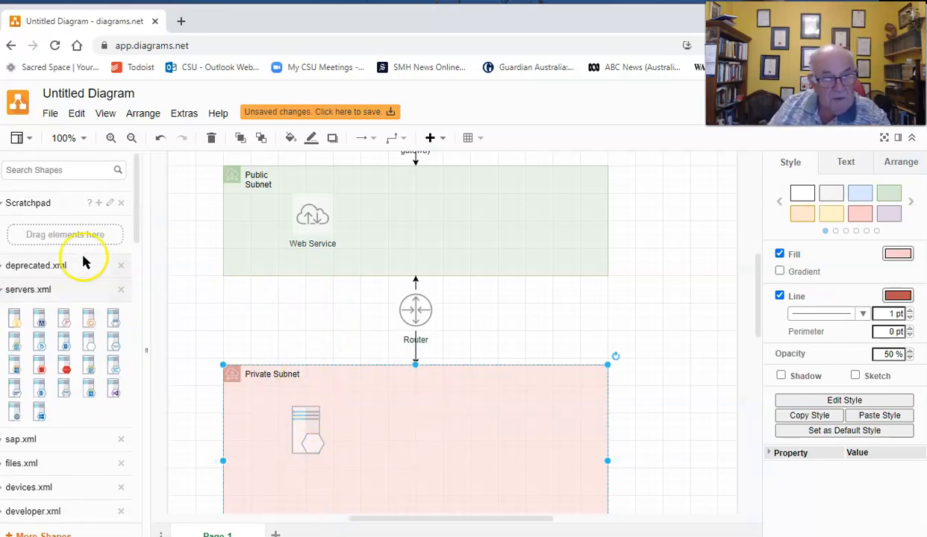
scroll(82, 261, down, 3)
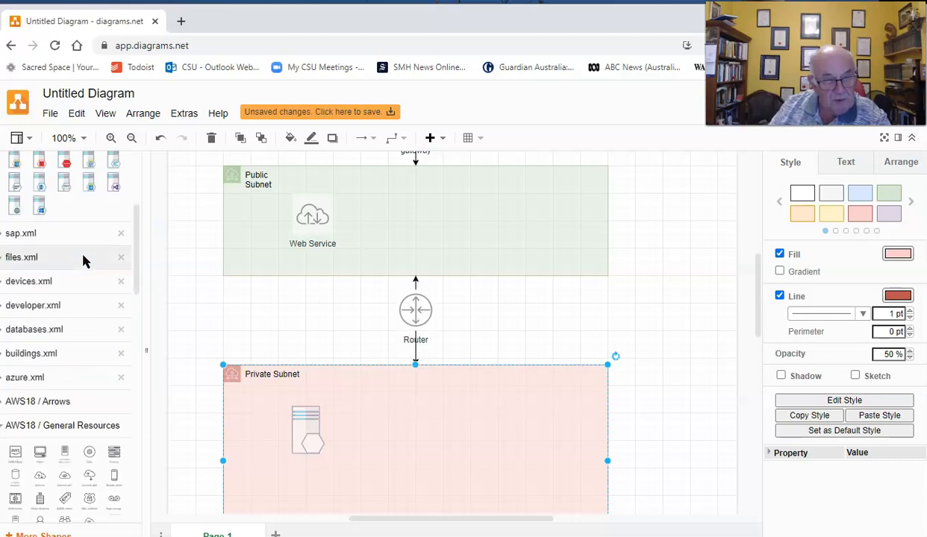
click(51, 411)
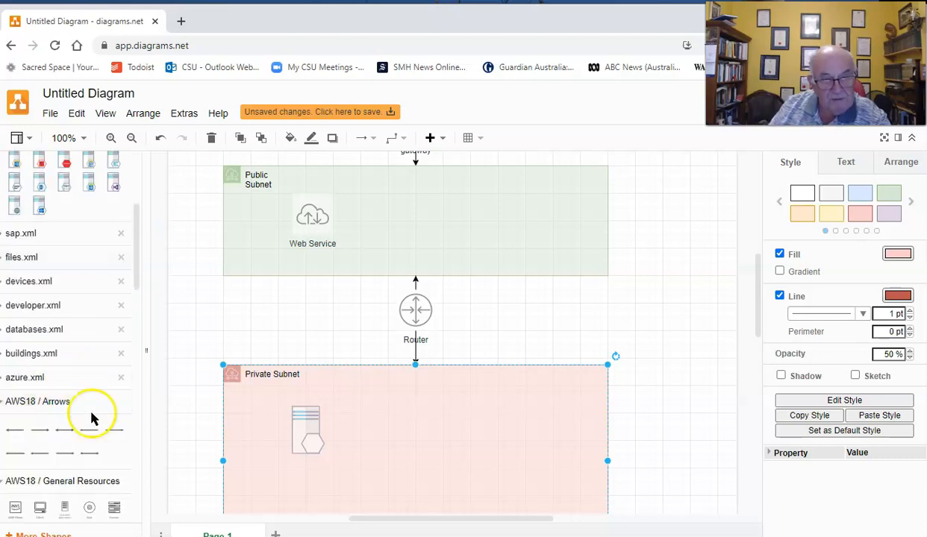
click(44, 434)
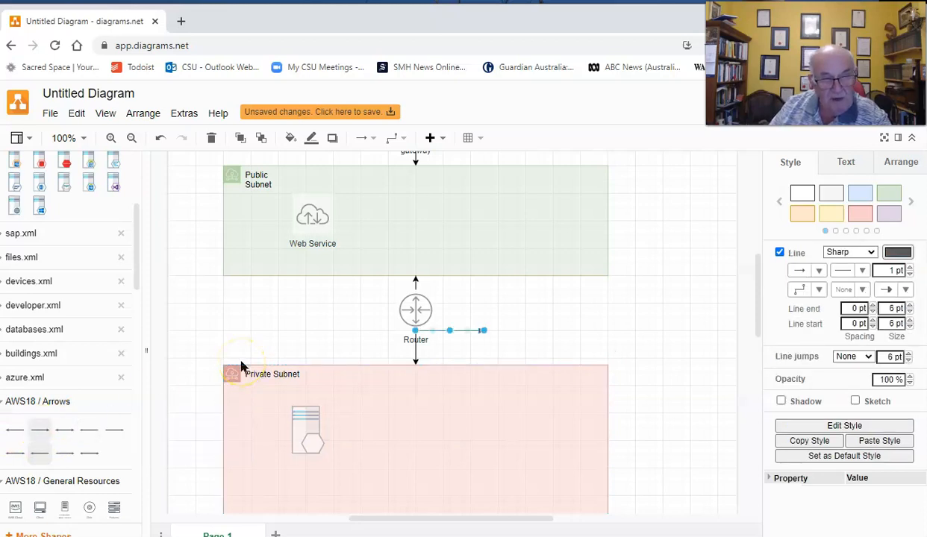
drag(439, 331, 288, 314)
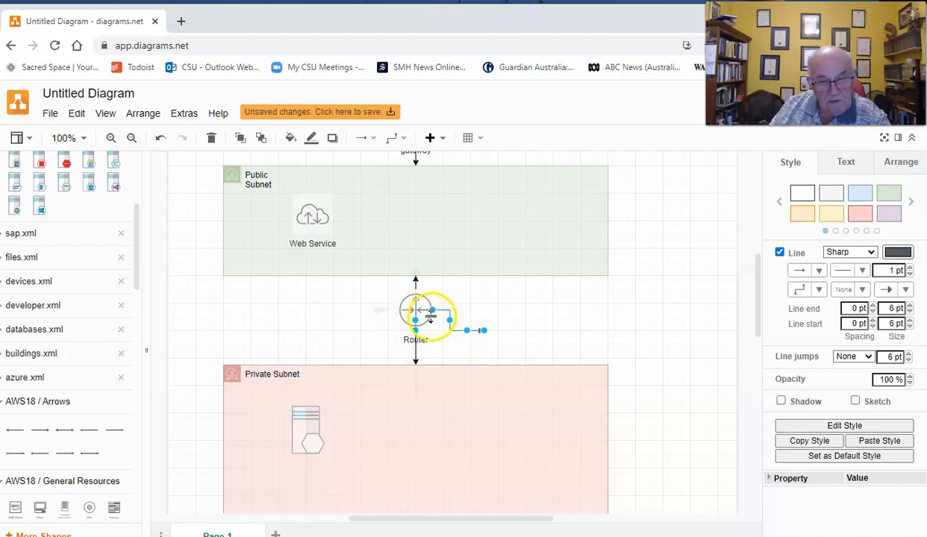
drag(433, 309, 330, 215)
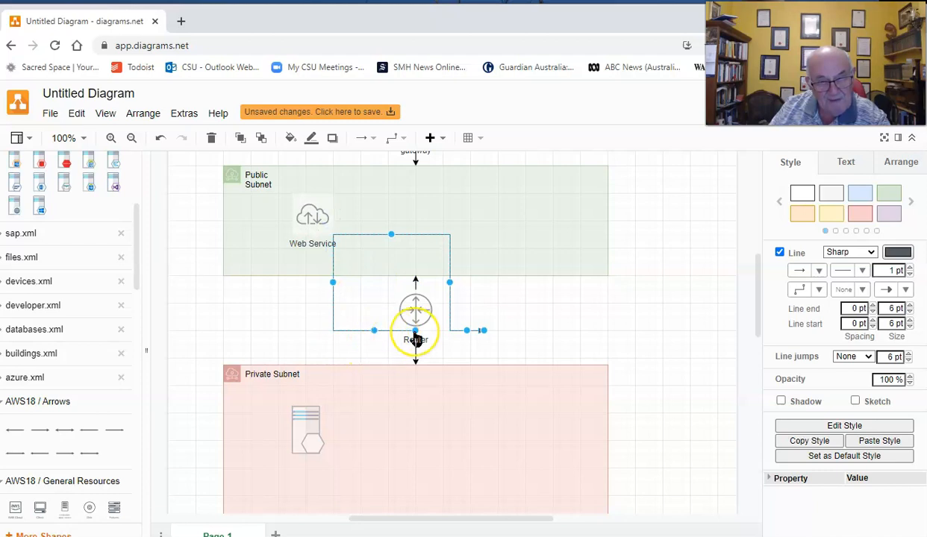
key(Escape)
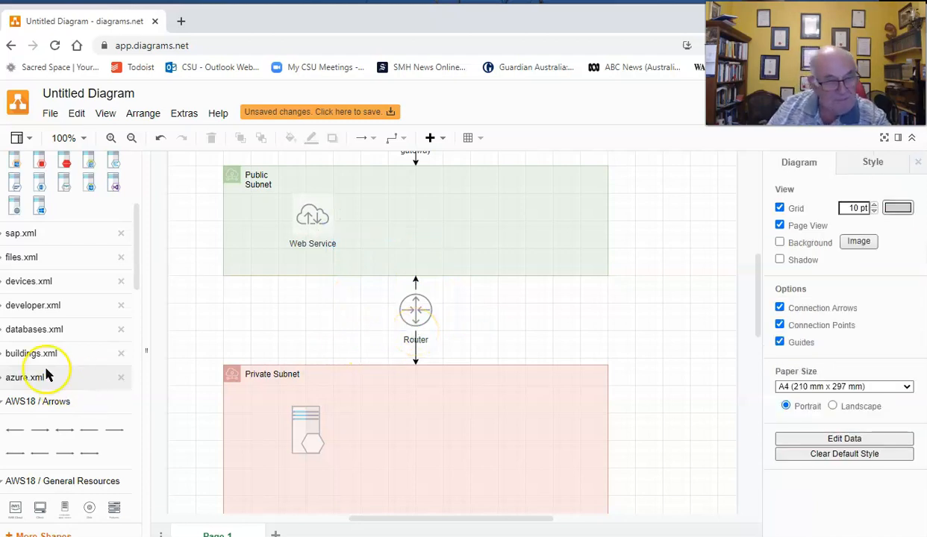
Connect the Web Service down to the server in the Private Subnet with an arrow, shifting the server slightly to line up with it
drag(41, 445, 333, 218)
drag(408, 220, 416, 365)
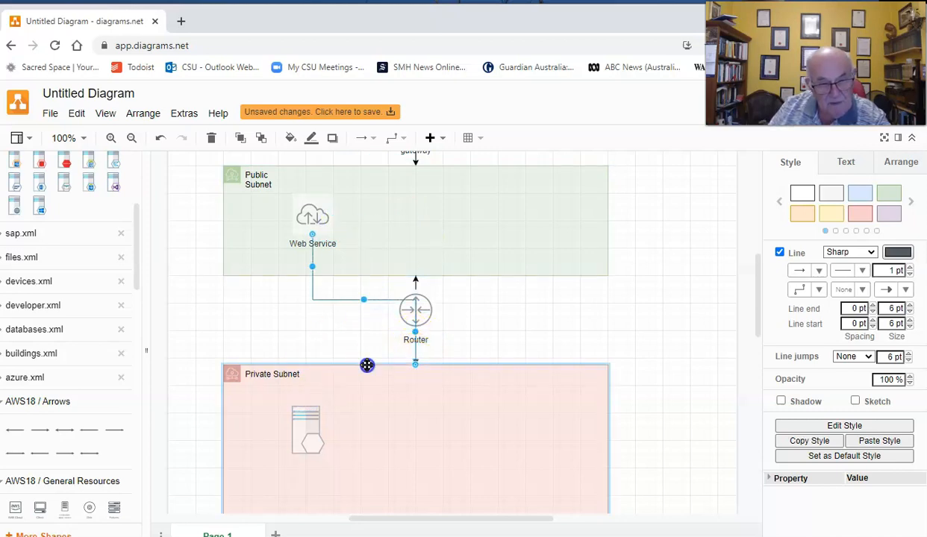
click(302, 421)
drag(302, 422, 305, 426)
click(302, 426)
click(361, 321)
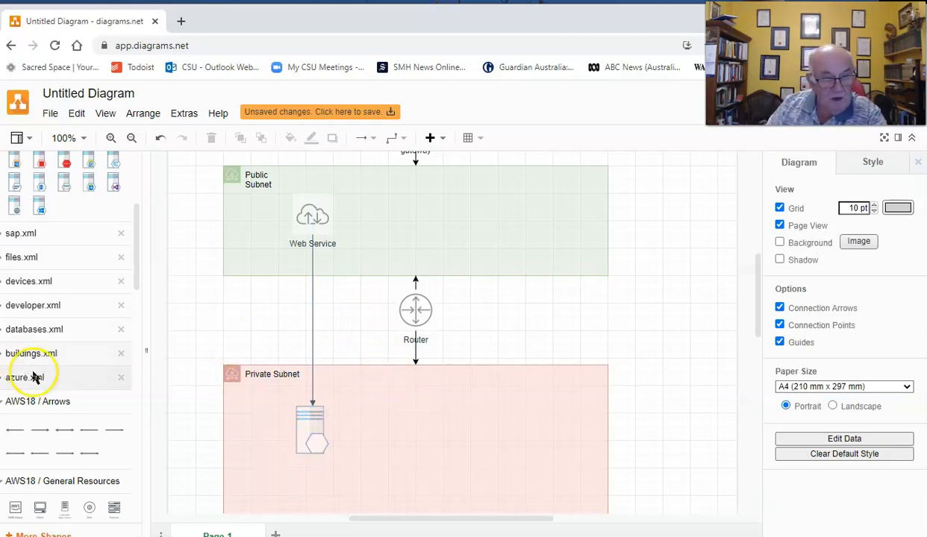
Add an Amazon Elastic Block Store from the AWS18 Storage shapes and place it in the Private Subnet, below and to the right of the server
scroll(37, 372, down, 5)
scroll(41, 371, down, 3)
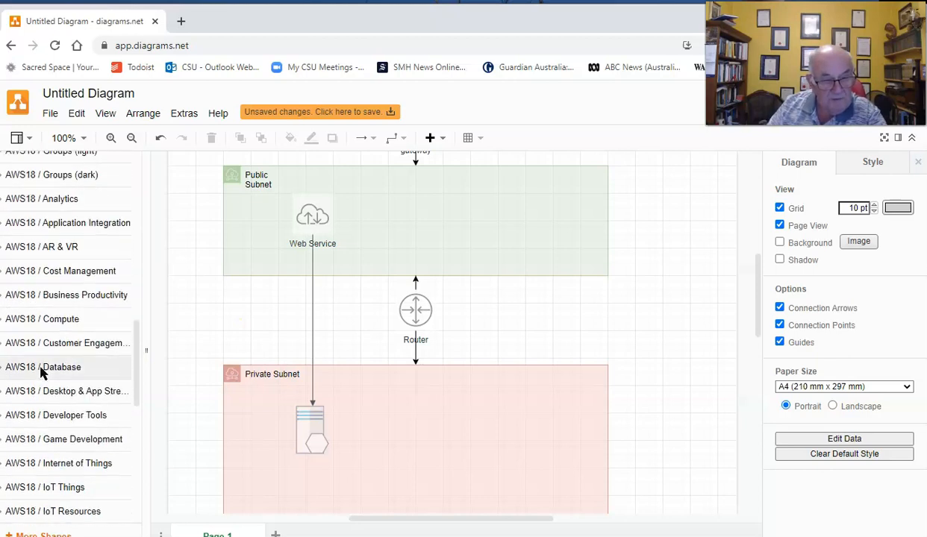
scroll(41, 372, down, 7)
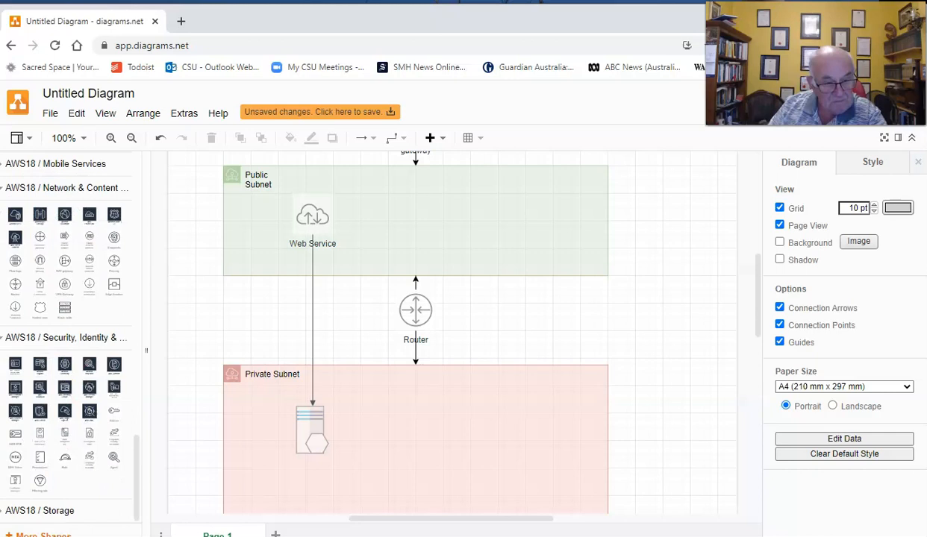
click(41, 510)
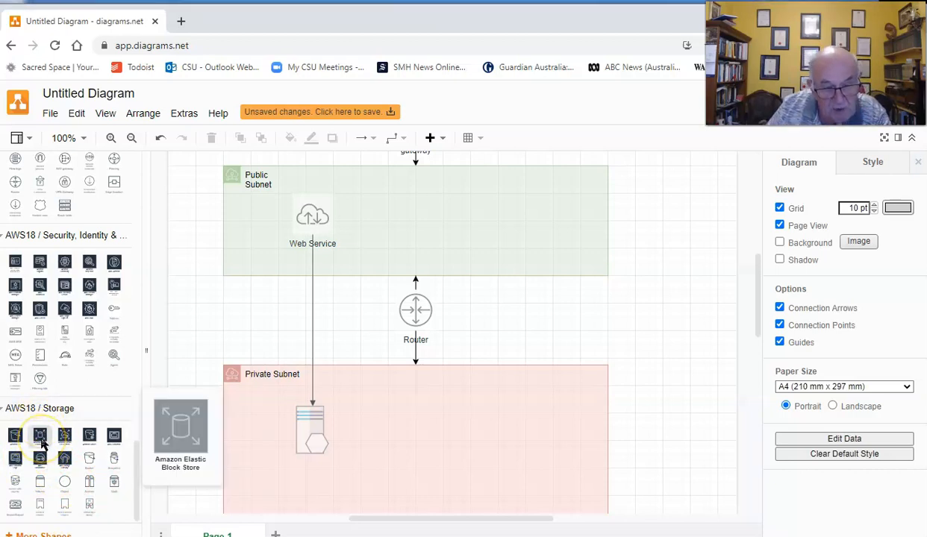
drag(39, 439, 346, 456)
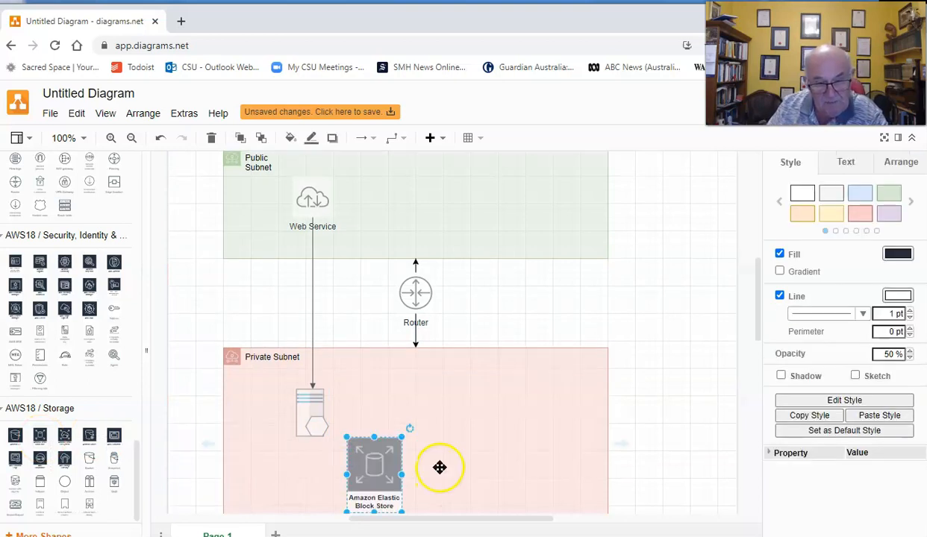
scroll(440, 468, down, 2)
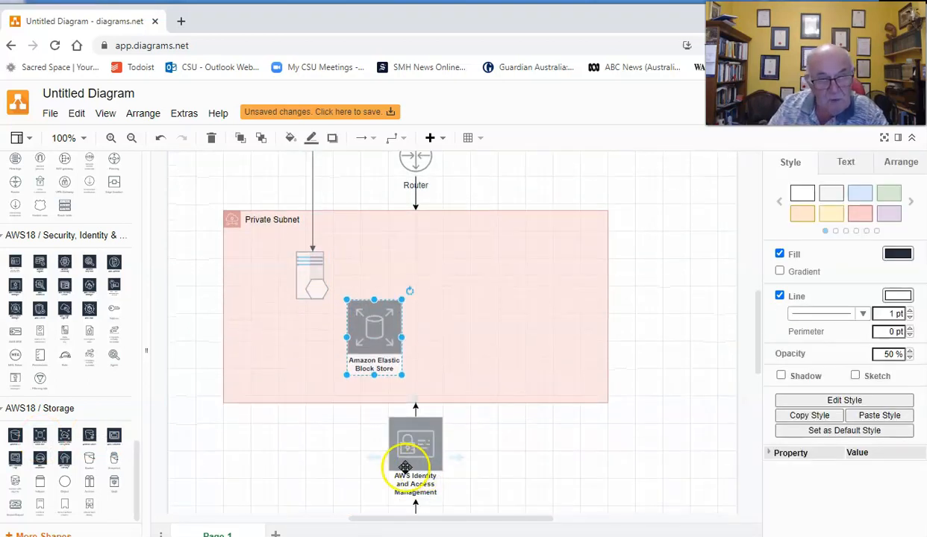
click(307, 274)
mouse_move(311, 314)
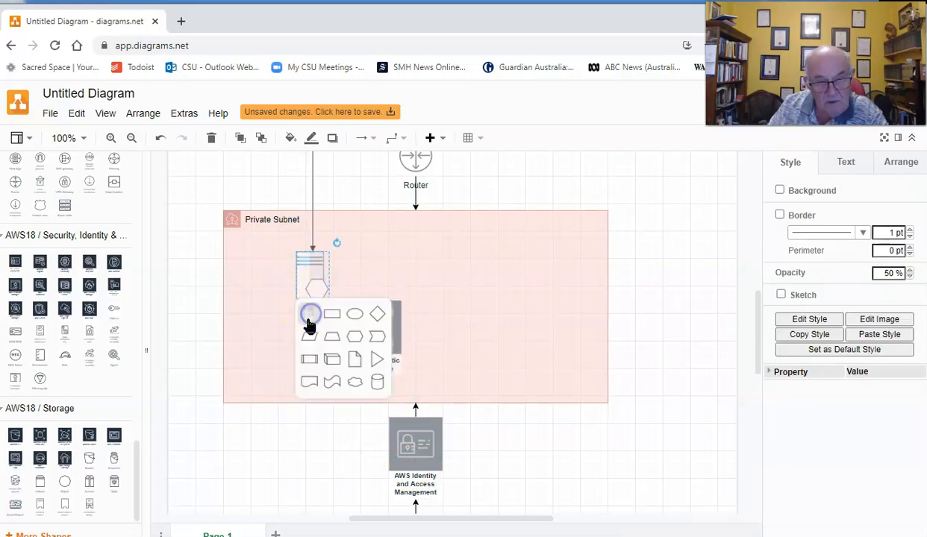
click(268, 314)
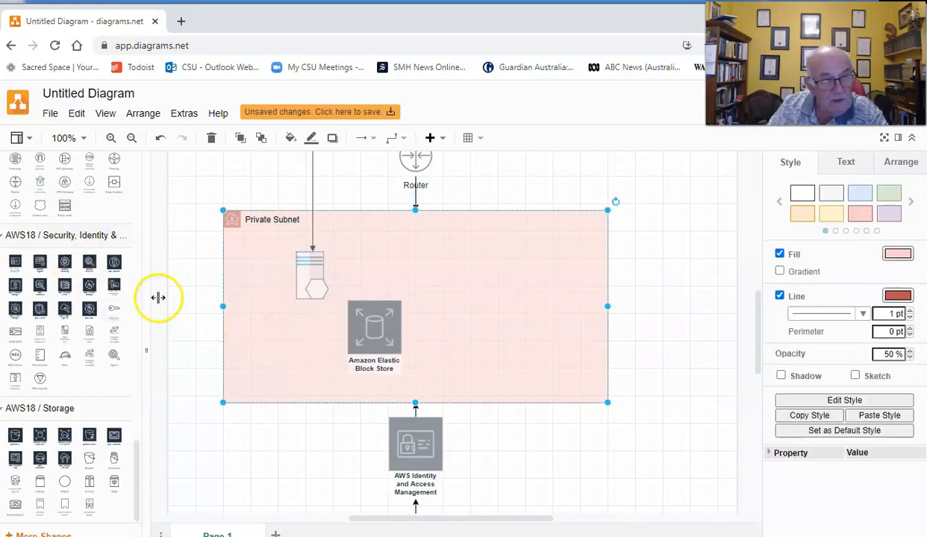
Connect the server's lower edge to the left side of the Amazon Elastic Block Store with an AWS18 arrow
scroll(133, 383, up, 2)
scroll(138, 380, up, 10)
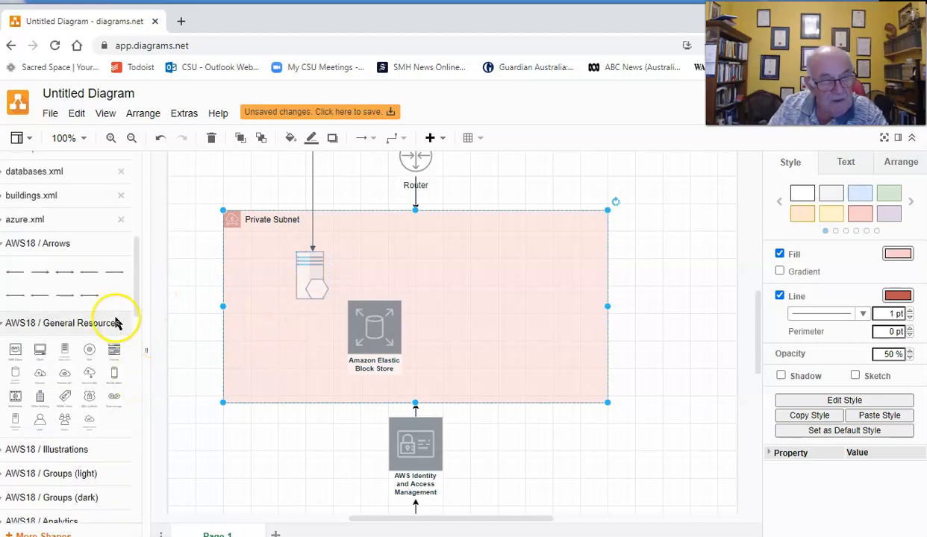
click(34, 275)
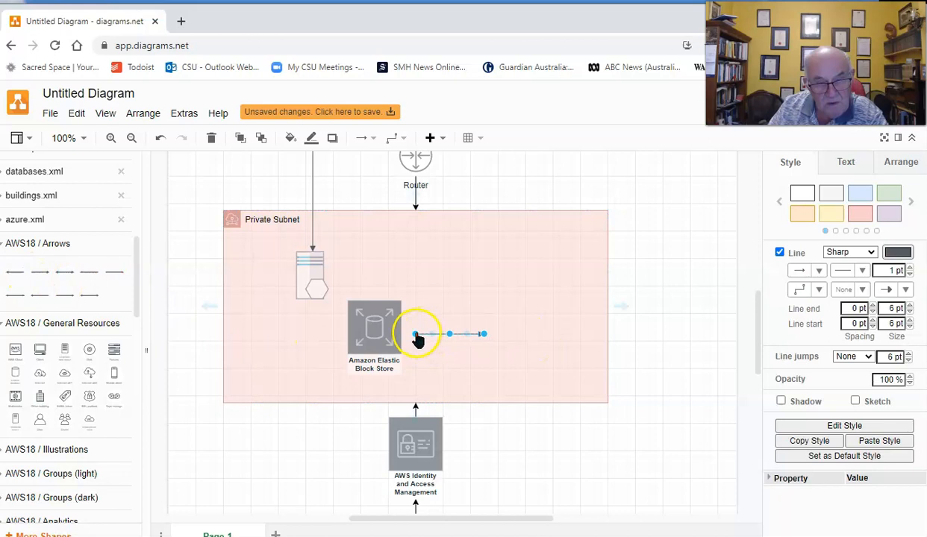
drag(416, 338, 304, 302)
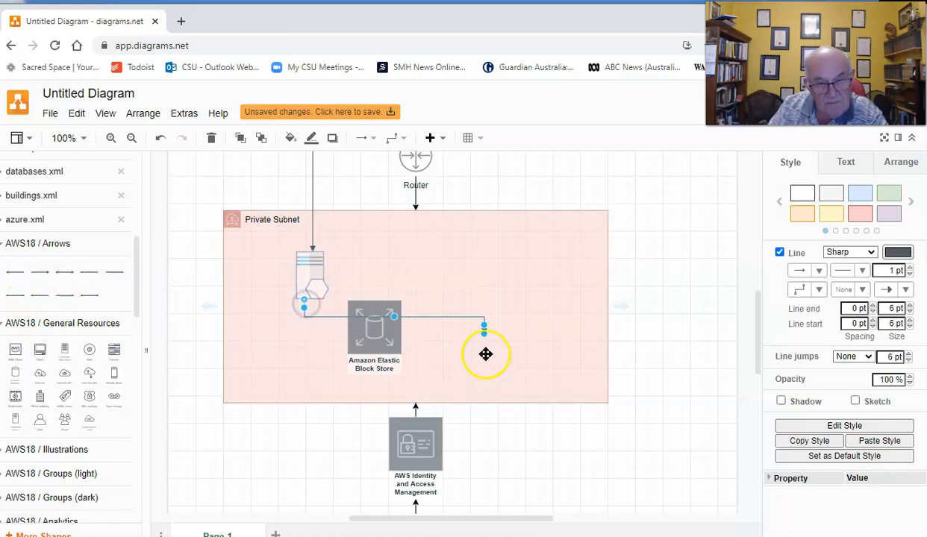
drag(483, 333, 351, 336)
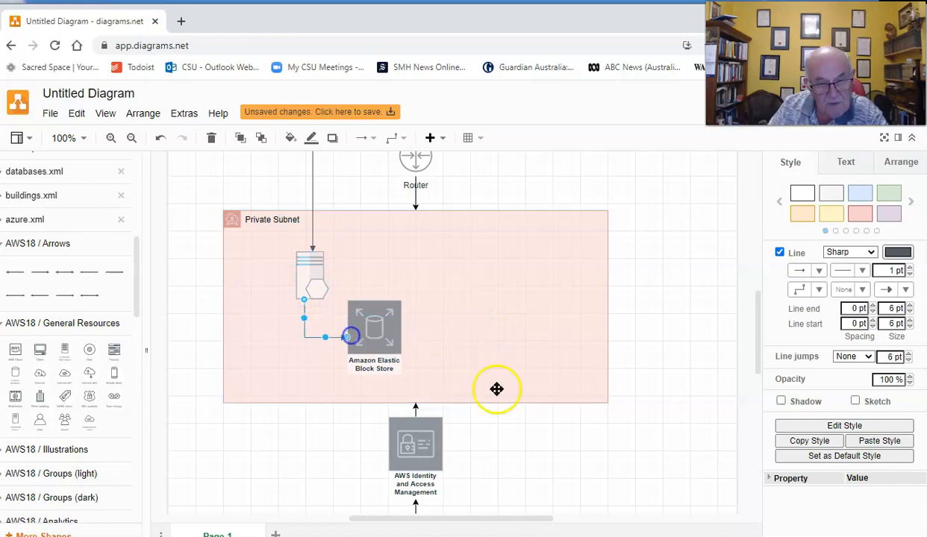
click(511, 357)
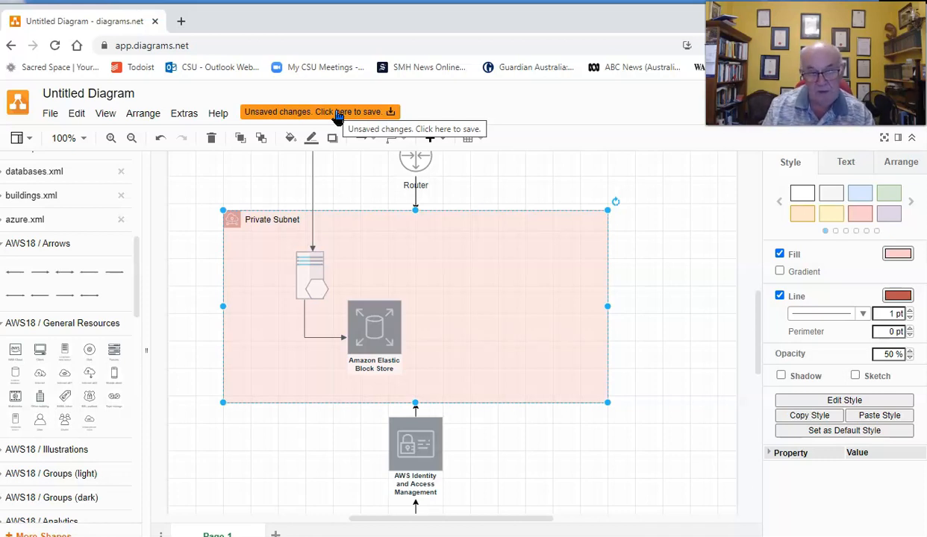
scroll(636, 327, up, 5)
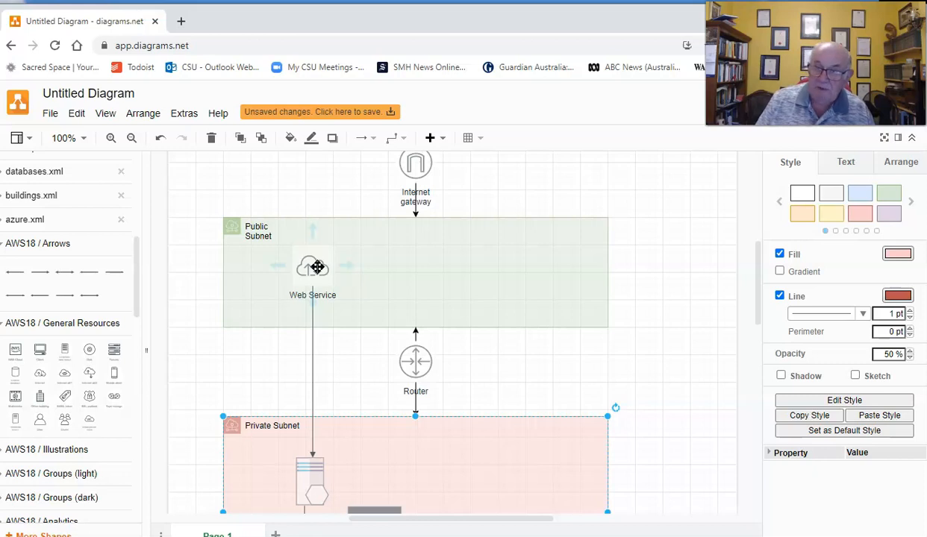
scroll(318, 267, down, 5)
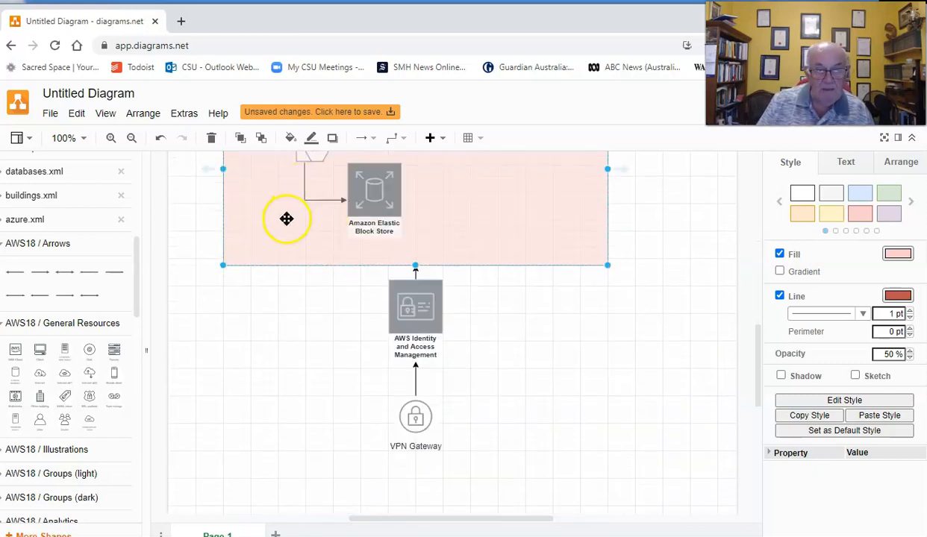
scroll(286, 220, up, 2)
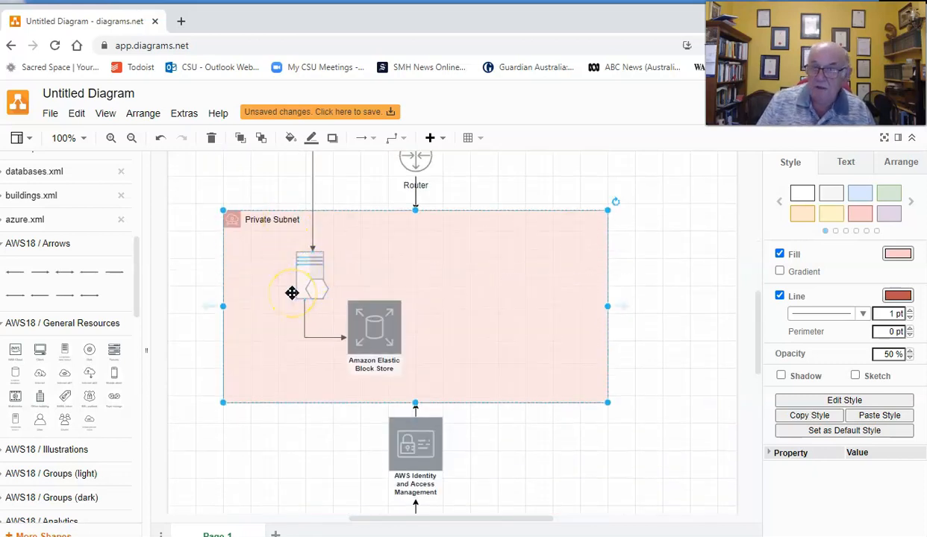